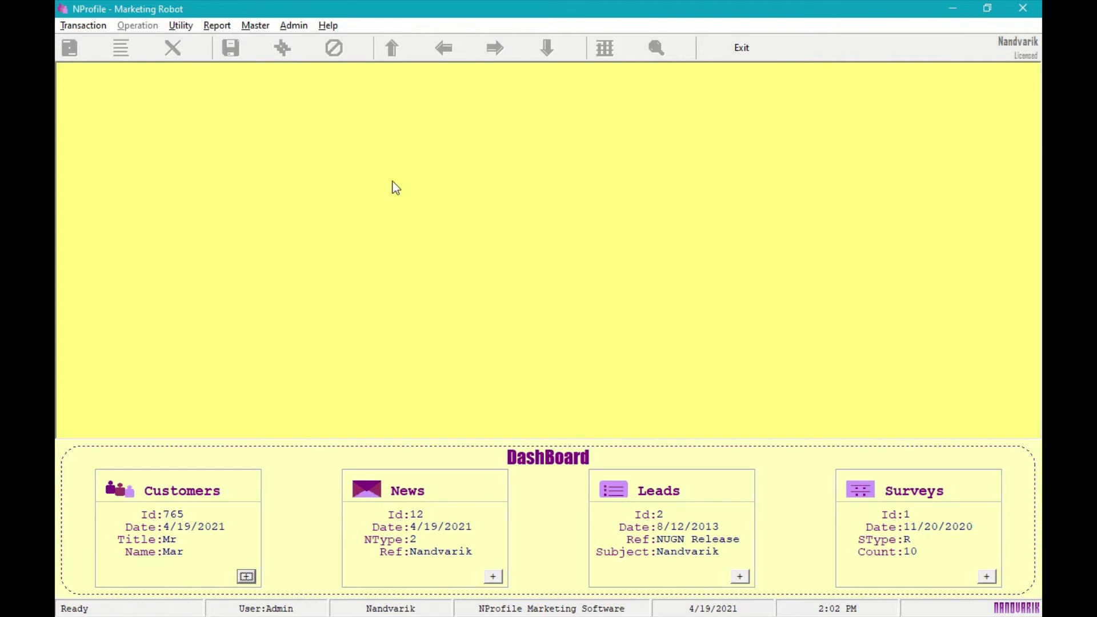
- Open the help contents, read the NProfile Flow section, and return to the main application window
{"action": "left_click", "coordinate": [336, 25]}
{"action": "left_click", "coordinate": [350, 44]}
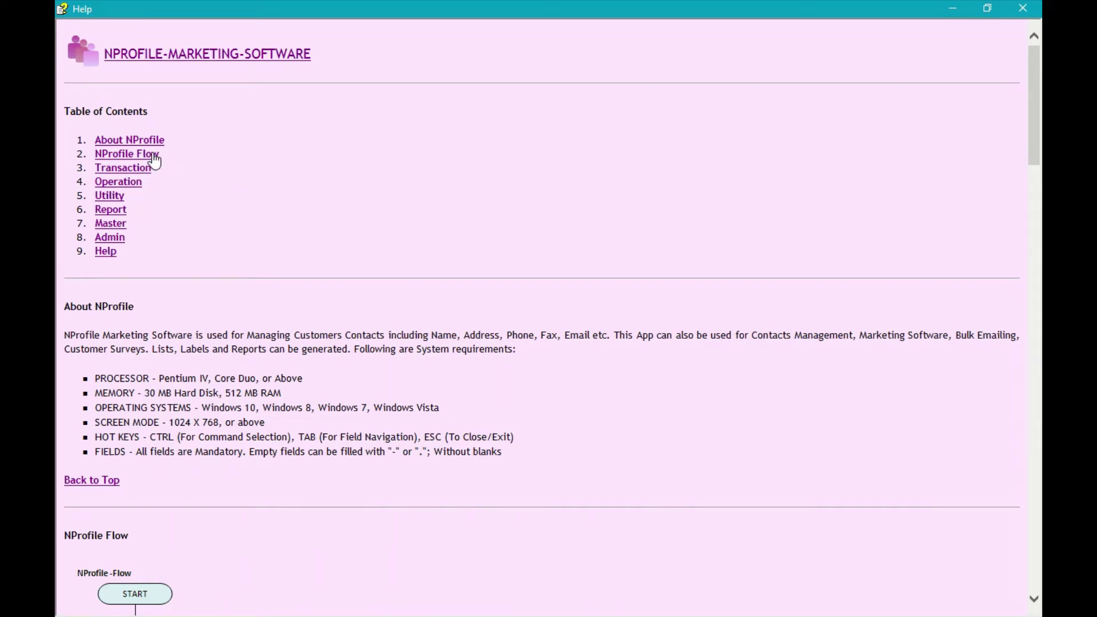
{"action": "left_click", "coordinate": [153, 157]}
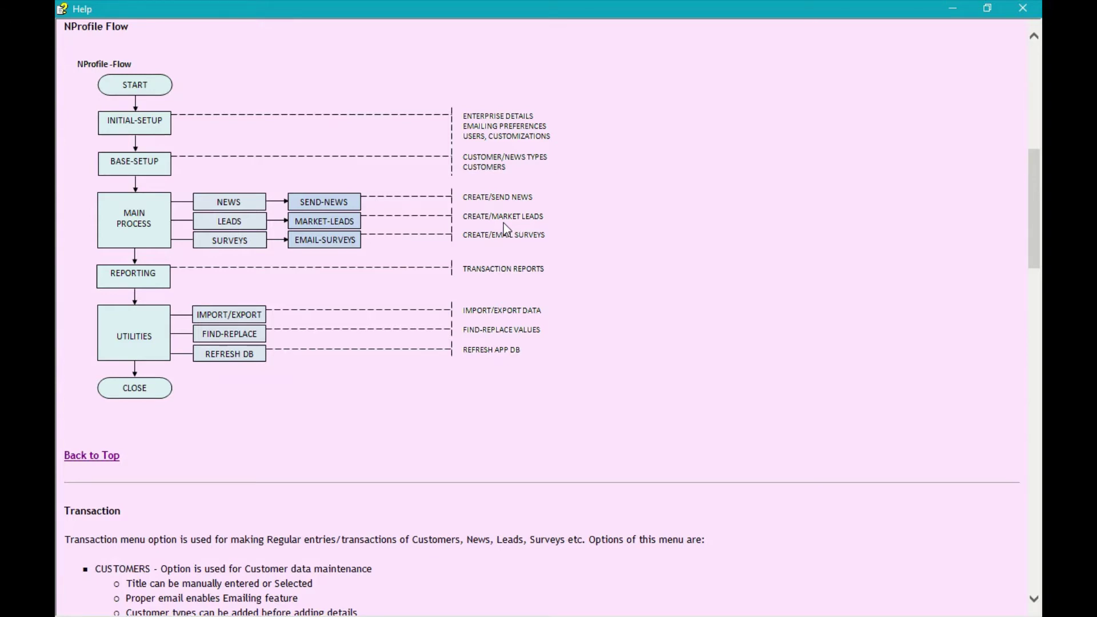
{"action": "key", "text": "alt+Tab"}
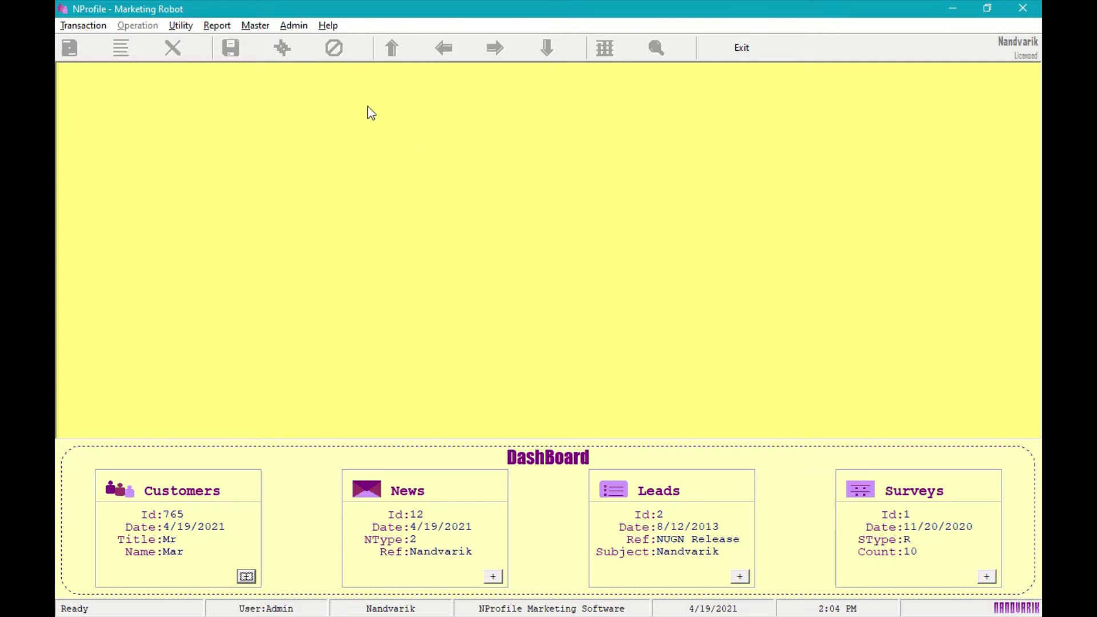
- Open the enterprise record for modification, go through its fields from name to country, and save the record
{"action": "left_click", "coordinate": [288, 23]}
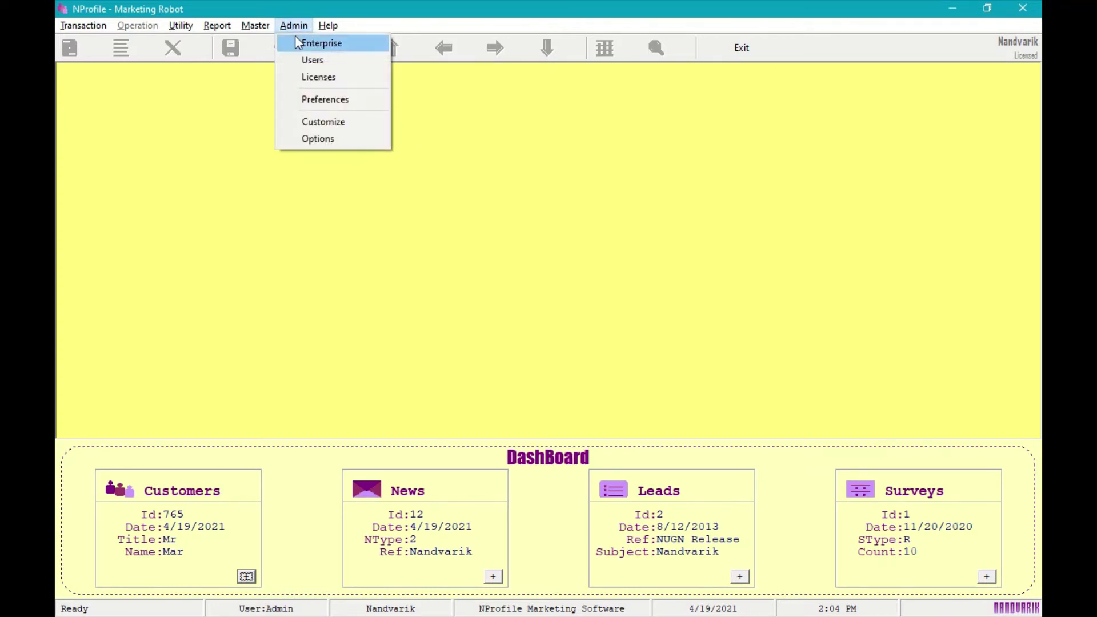
{"action": "left_click", "coordinate": [297, 42]}
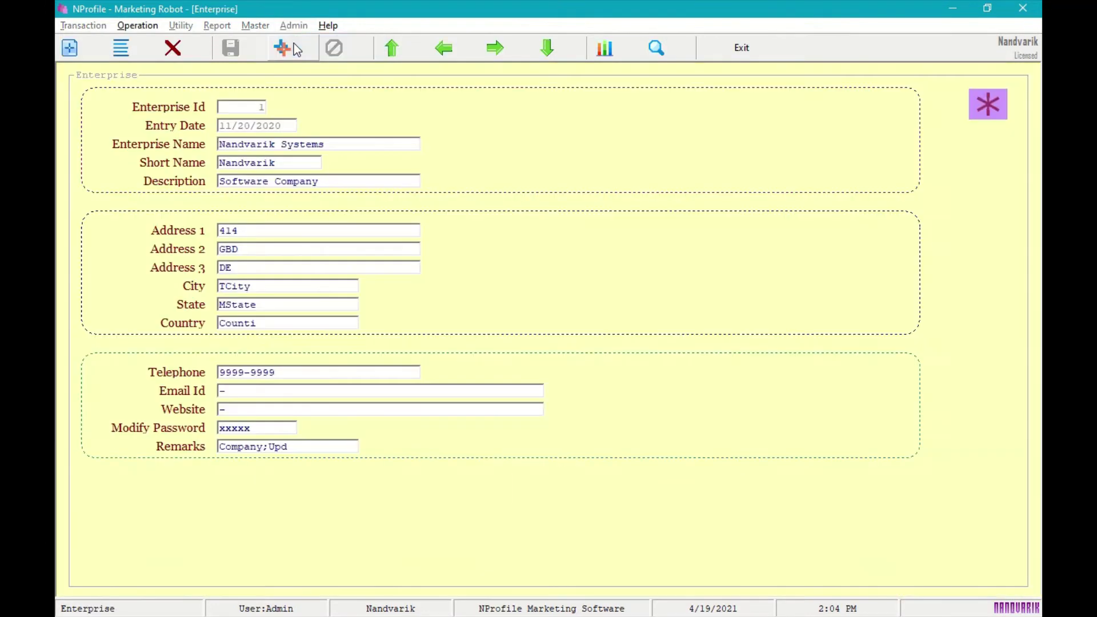
{"action": "left_click", "coordinate": [121, 48]}
{"action": "key", "text": "Tab"}
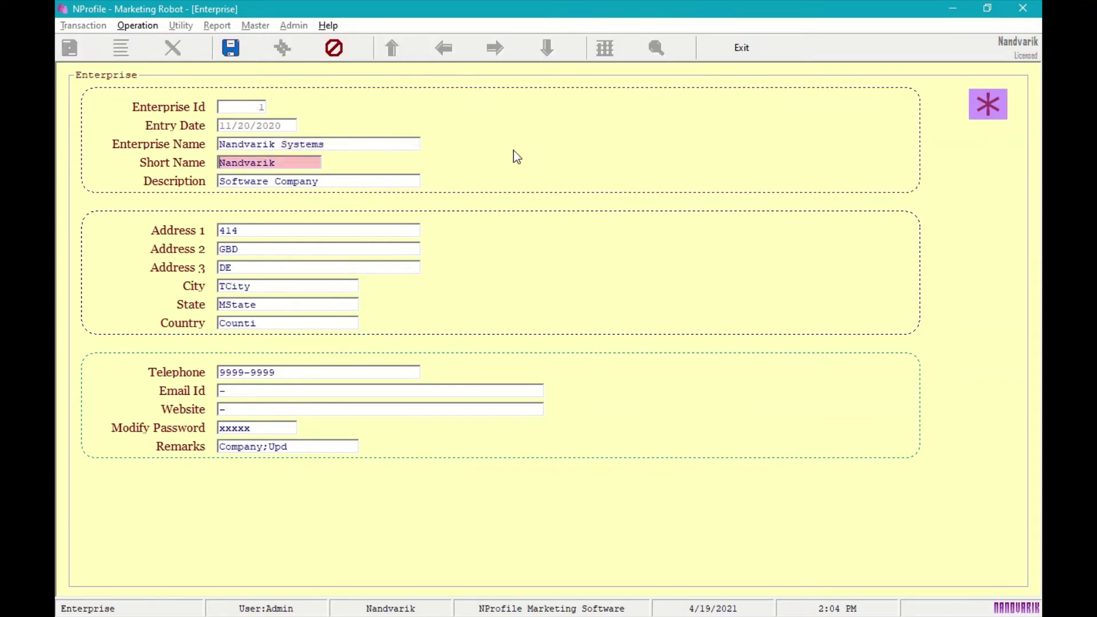
{"action": "key", "text": "Tab"}
{"action": "key", "text": "Tab"}
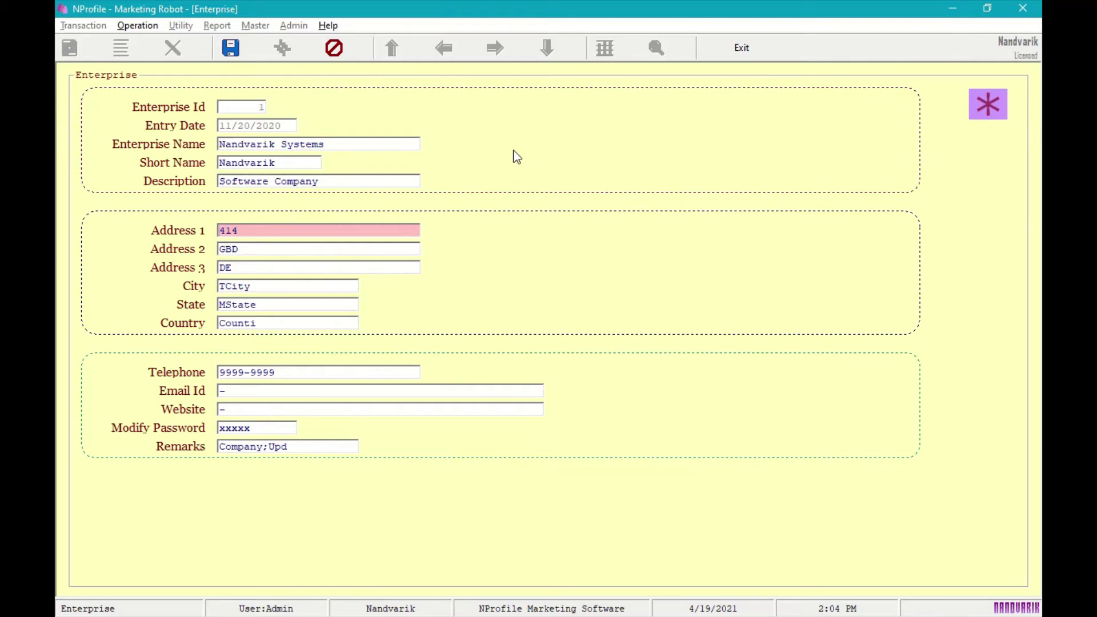
{"action": "key", "text": "Tab"}
{"action": "key", "text": "Tab"}
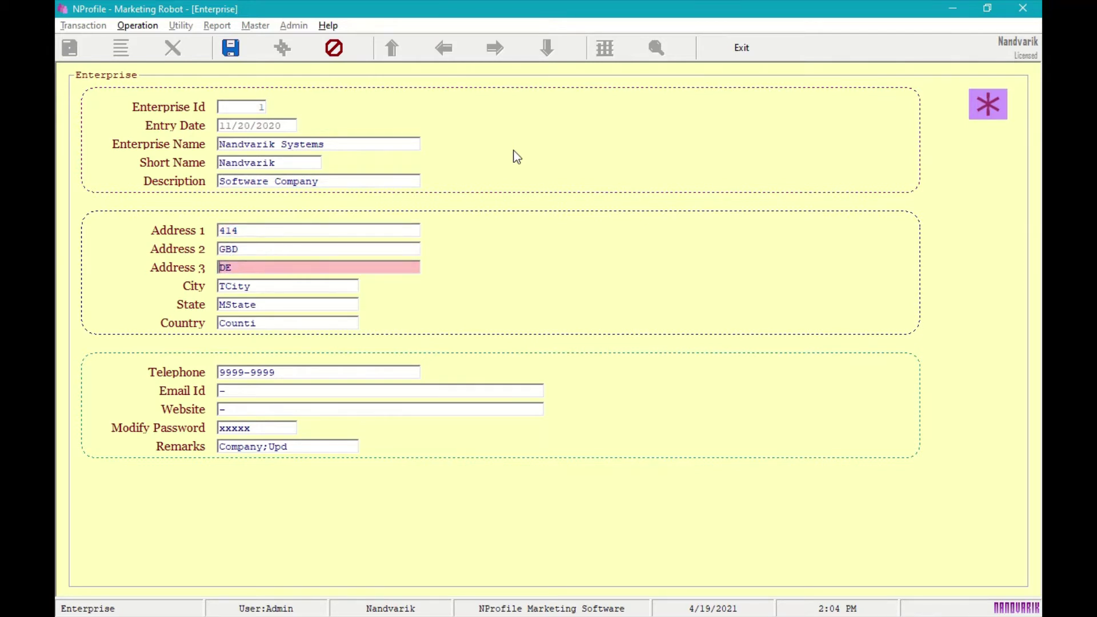
{"action": "key", "text": "Tab"}
{"action": "key", "text": "Tab"}
{"action": "key", "text": "Tab"}
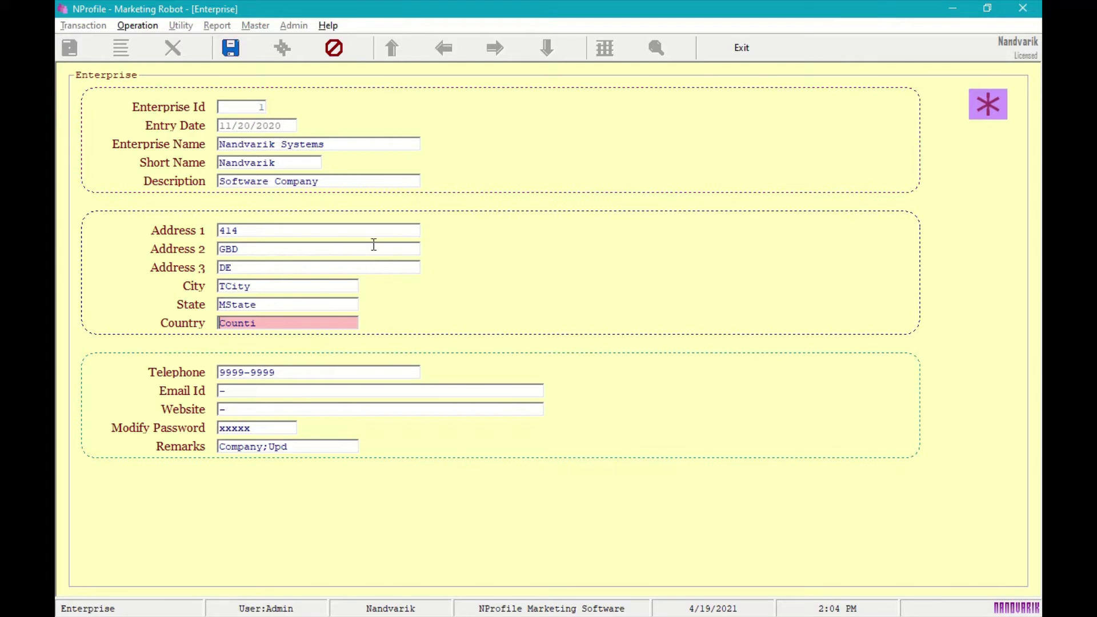
{"action": "left_click", "coordinate": [245, 48]}
- View the user accounts, go back to the previous user record, and close the Users form
{"action": "left_click", "coordinate": [298, 26]}
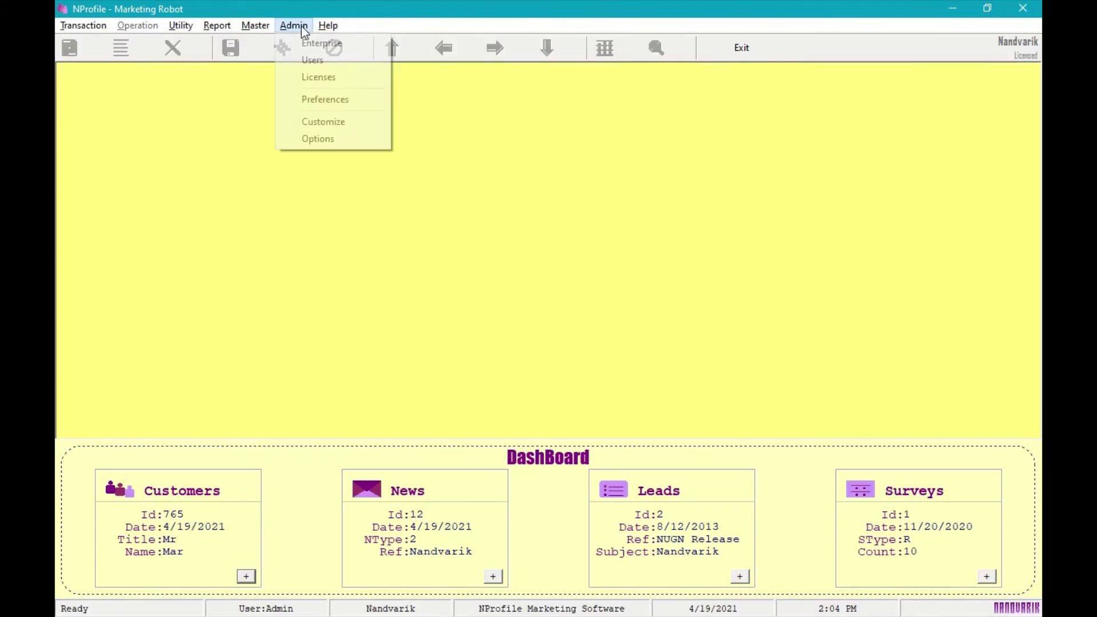
{"action": "left_click", "coordinate": [314, 61]}
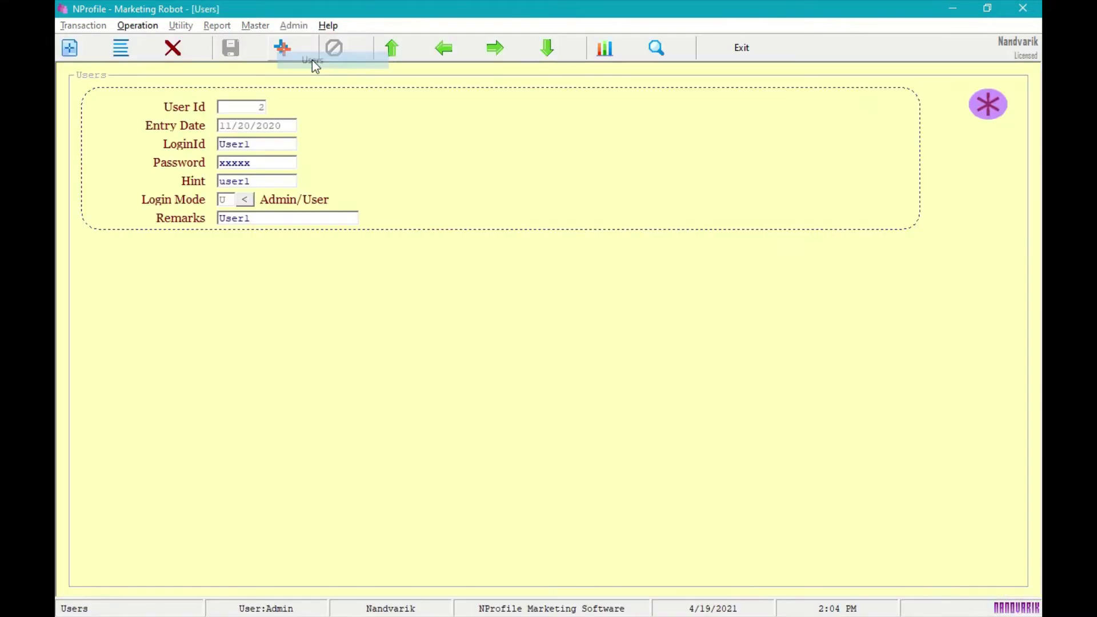
{"action": "left_click", "coordinate": [442, 58]}
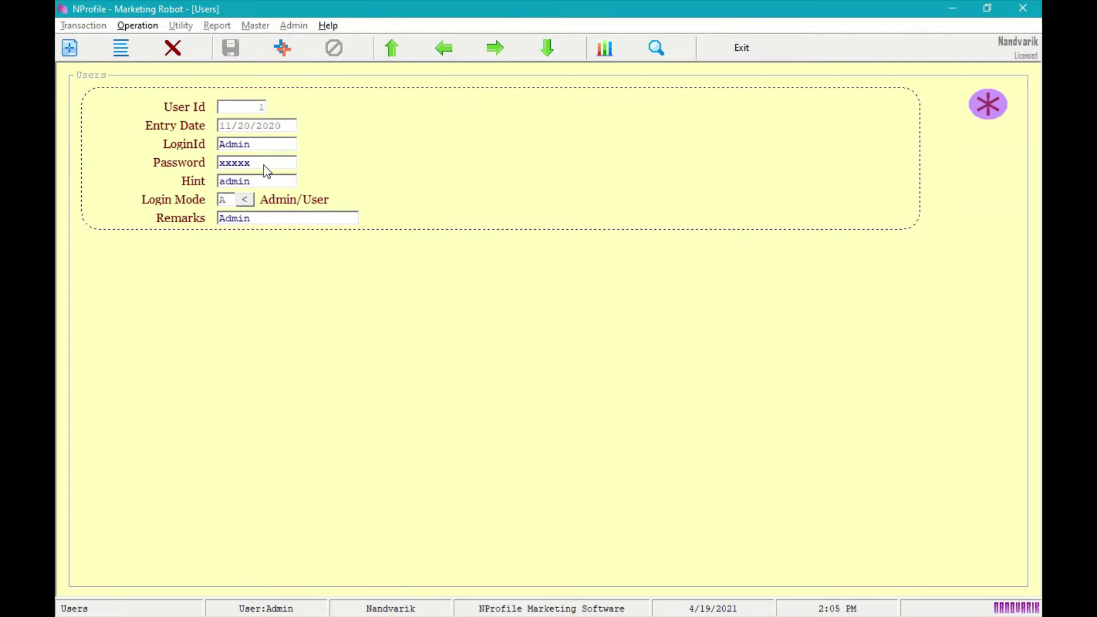
{"action": "key", "text": "Escape"}
- View the emailing preferences, including the mail protocol and SMTP settings, and close the form
{"action": "left_click", "coordinate": [284, 29]}
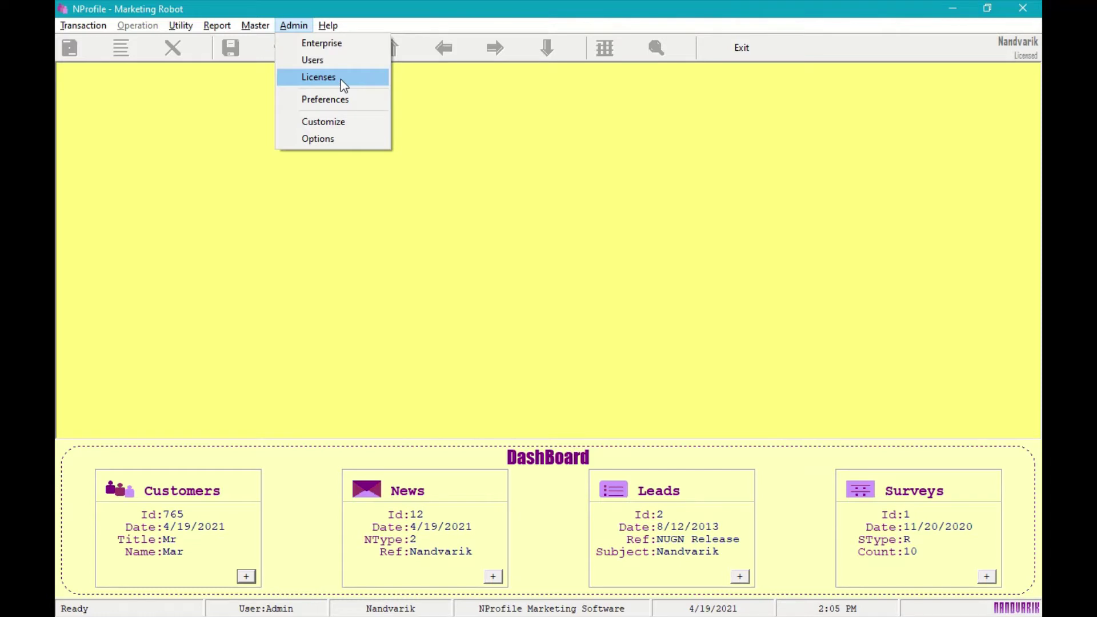
{"action": "left_click", "coordinate": [341, 103]}
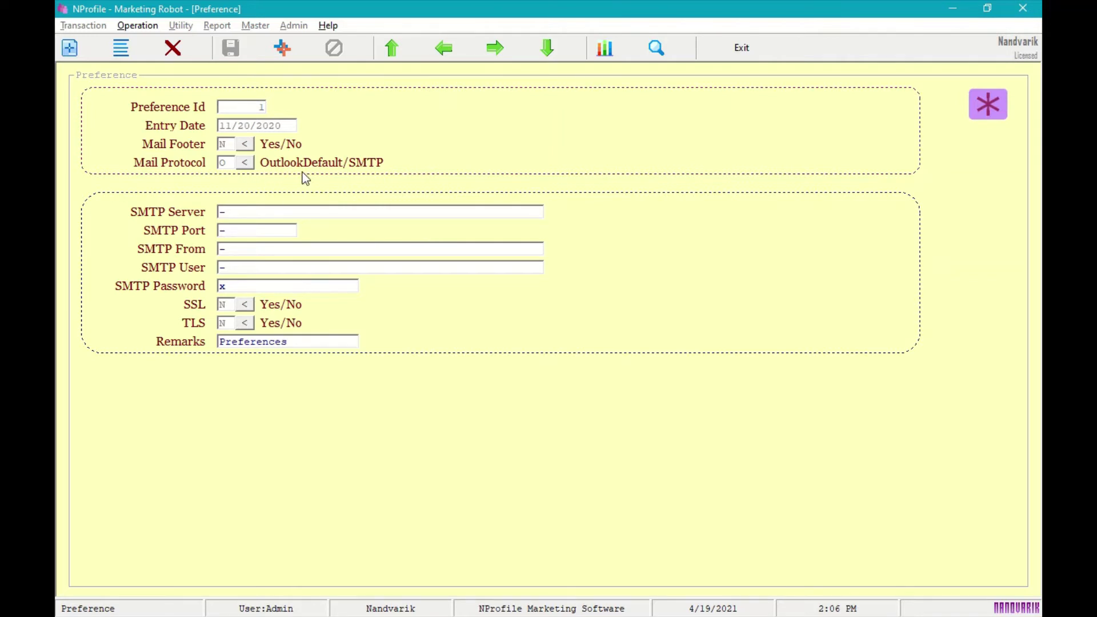
{"action": "key", "text": "Escape"}
- View the Customize form with its color, font, password and dashboard settings, and close it
{"action": "left_click", "coordinate": [293, 26]}
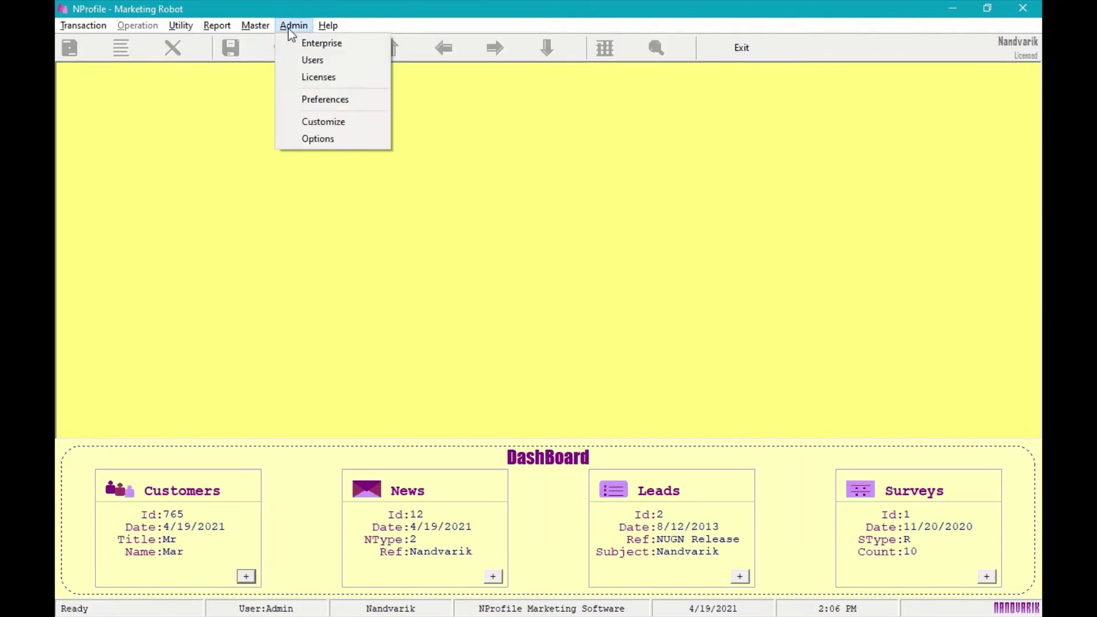
{"action": "left_click", "coordinate": [347, 127]}
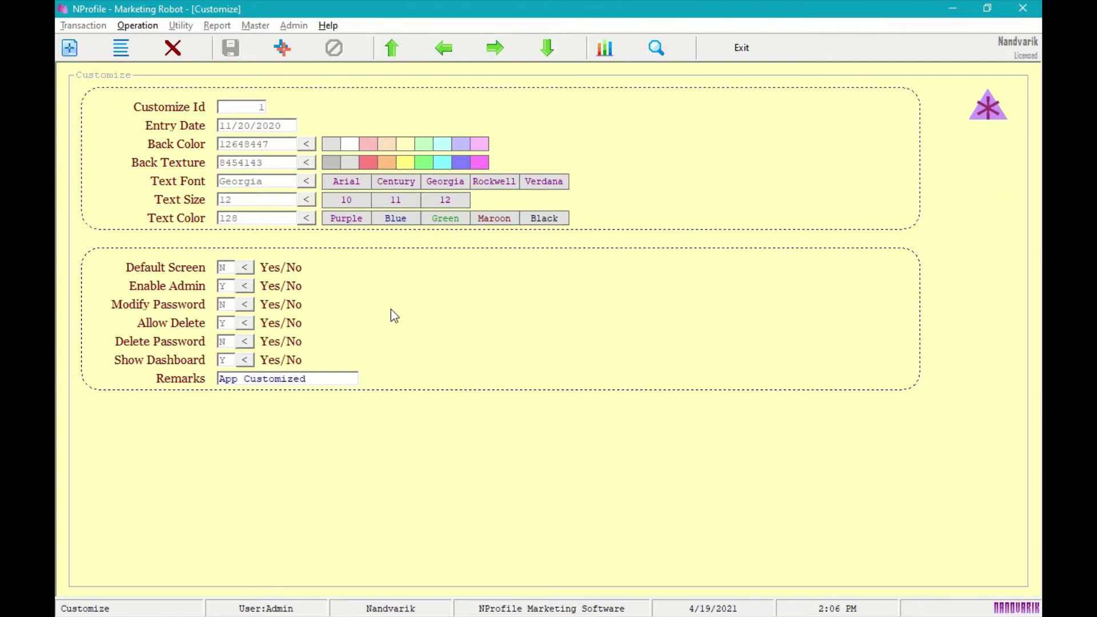
{"action": "key", "text": "Escape"}
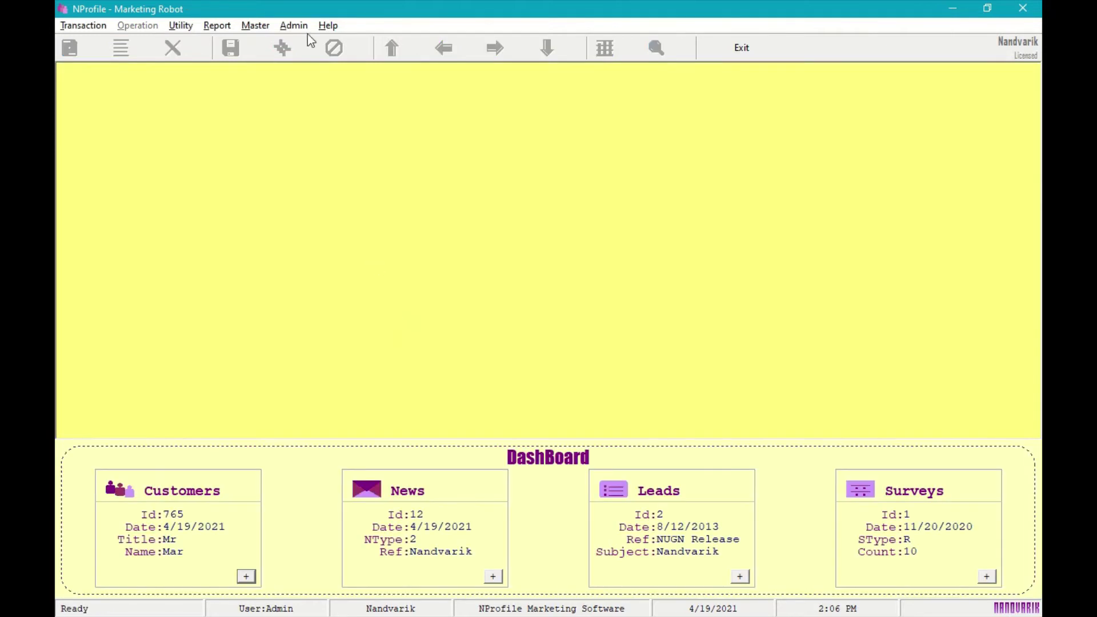
- Try to save a new customer type with empty fields, cancel the entry, and close the Customer Type form
{"action": "left_click", "coordinate": [270, 24]}
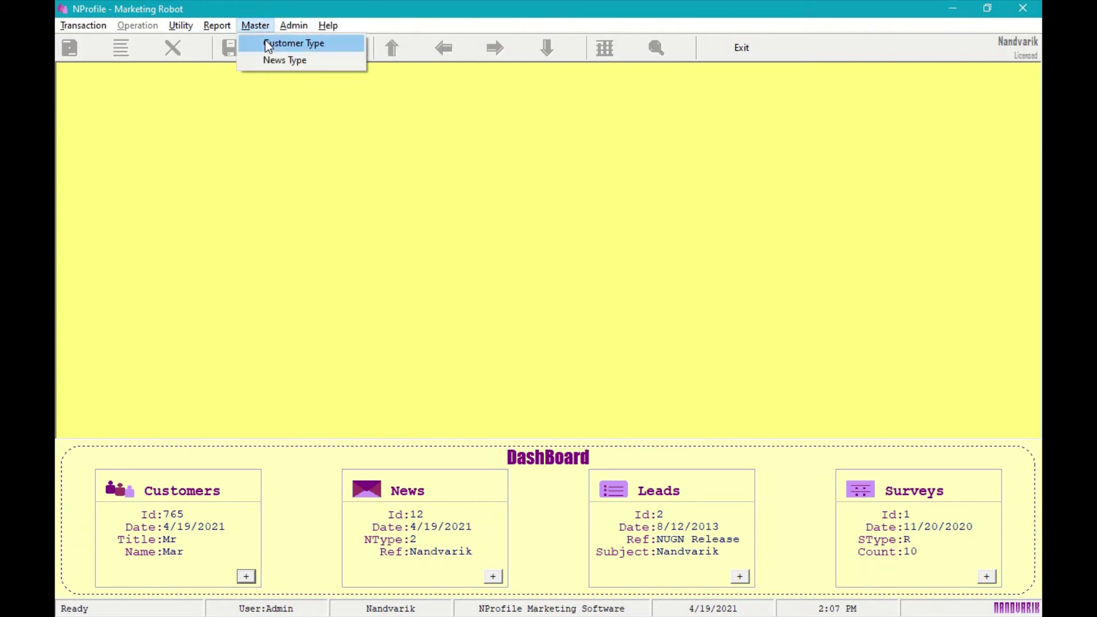
{"action": "left_click", "coordinate": [286, 43]}
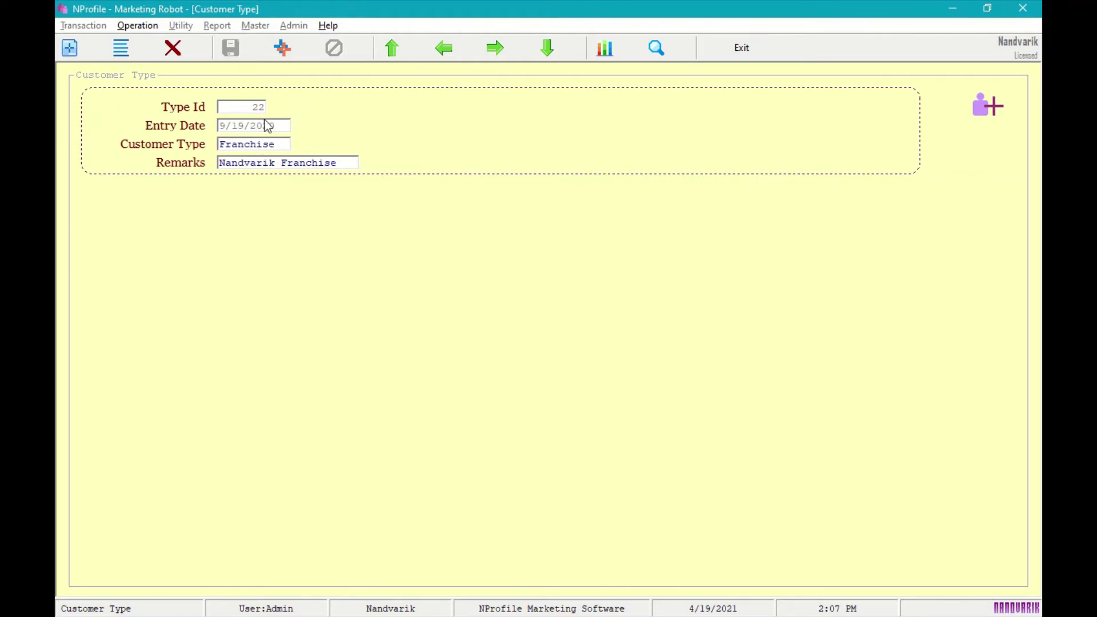
{"action": "left_click", "coordinate": [81, 53]}
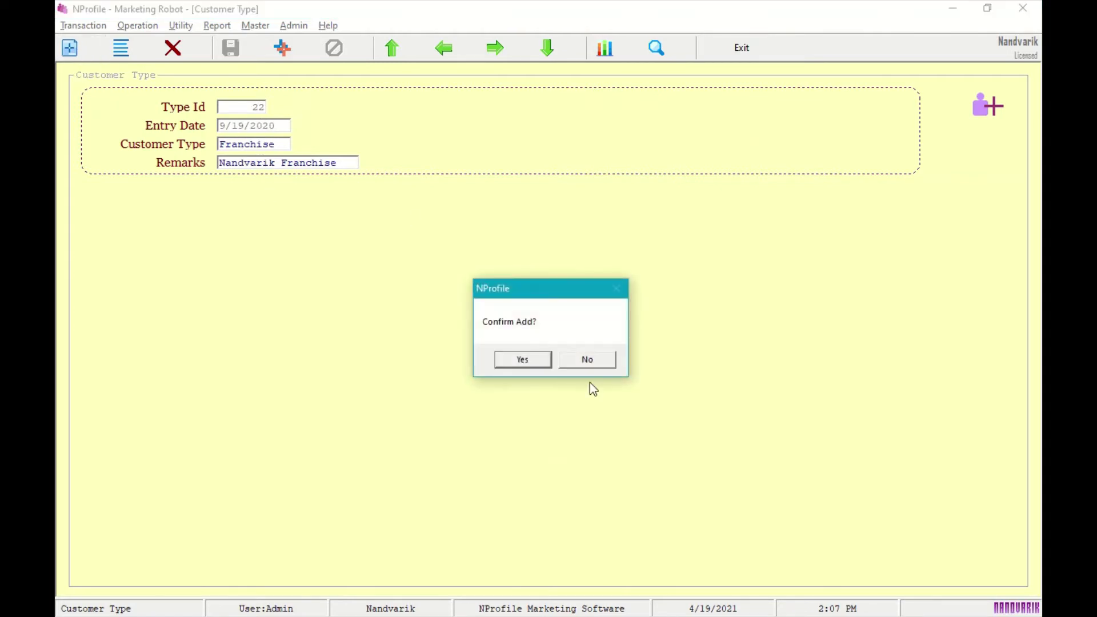
{"action": "left_click", "coordinate": [530, 361]}
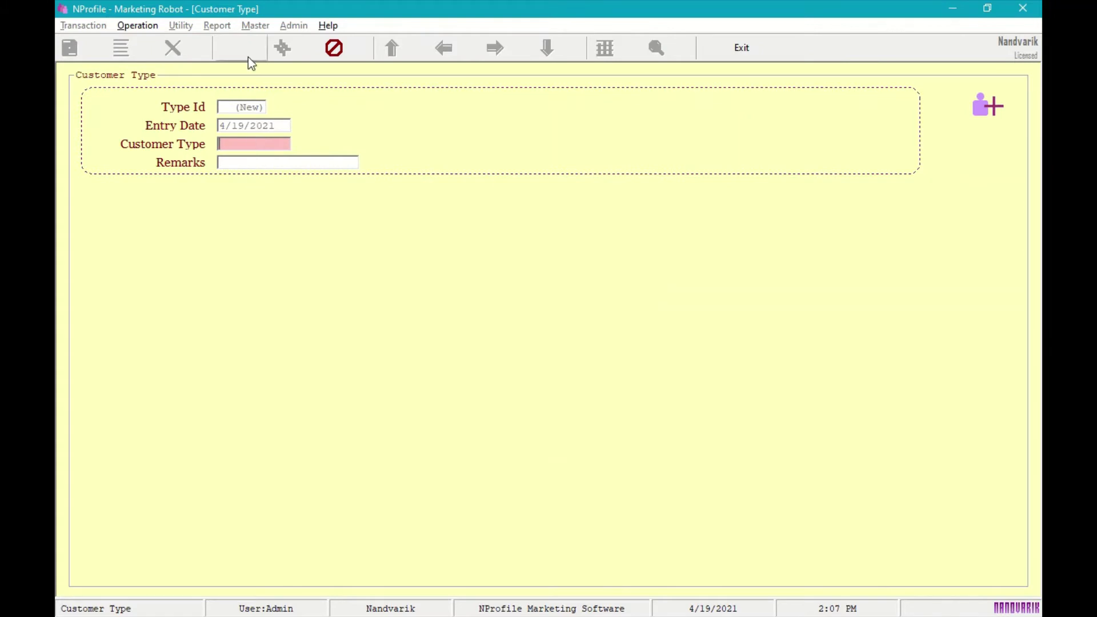
{"action": "left_click", "coordinate": [231, 48]}
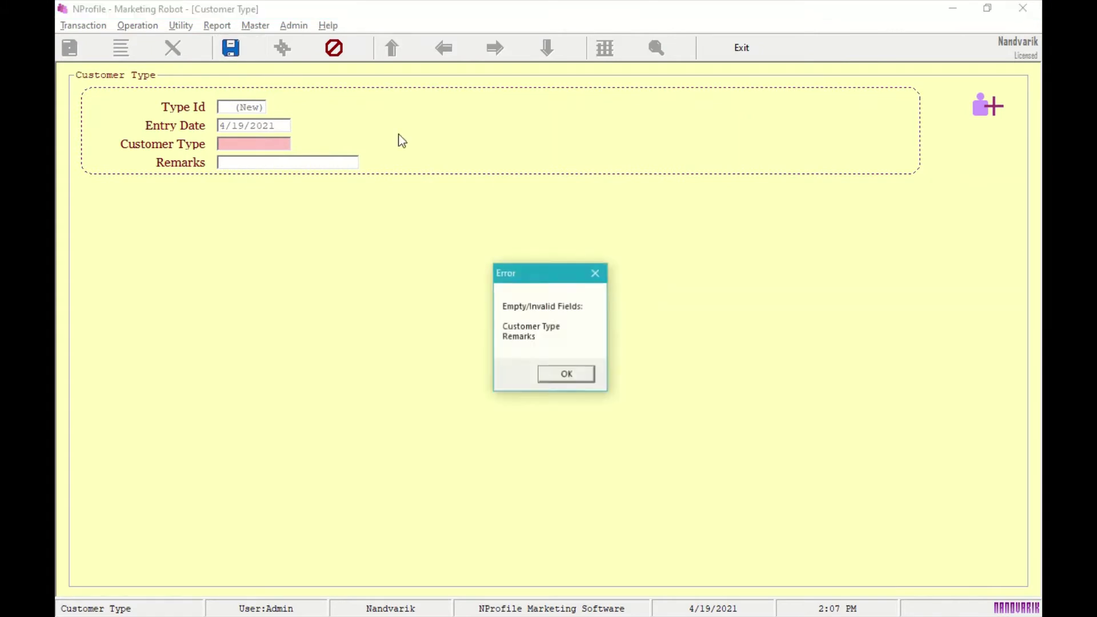
{"action": "left_click", "coordinate": [578, 376]}
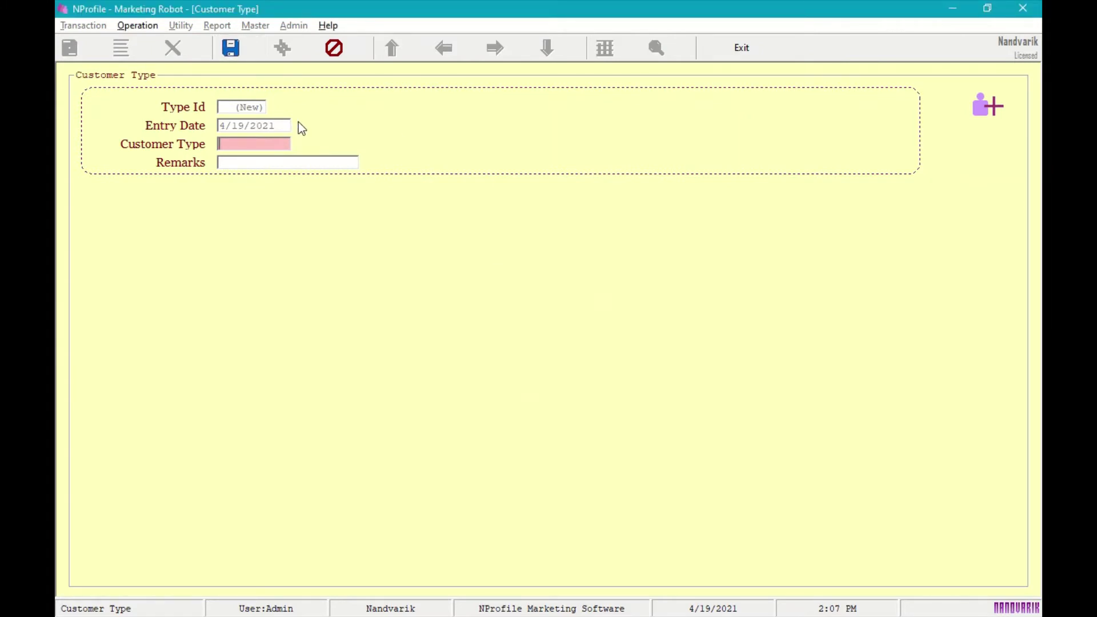
{"action": "left_click", "coordinate": [337, 50]}
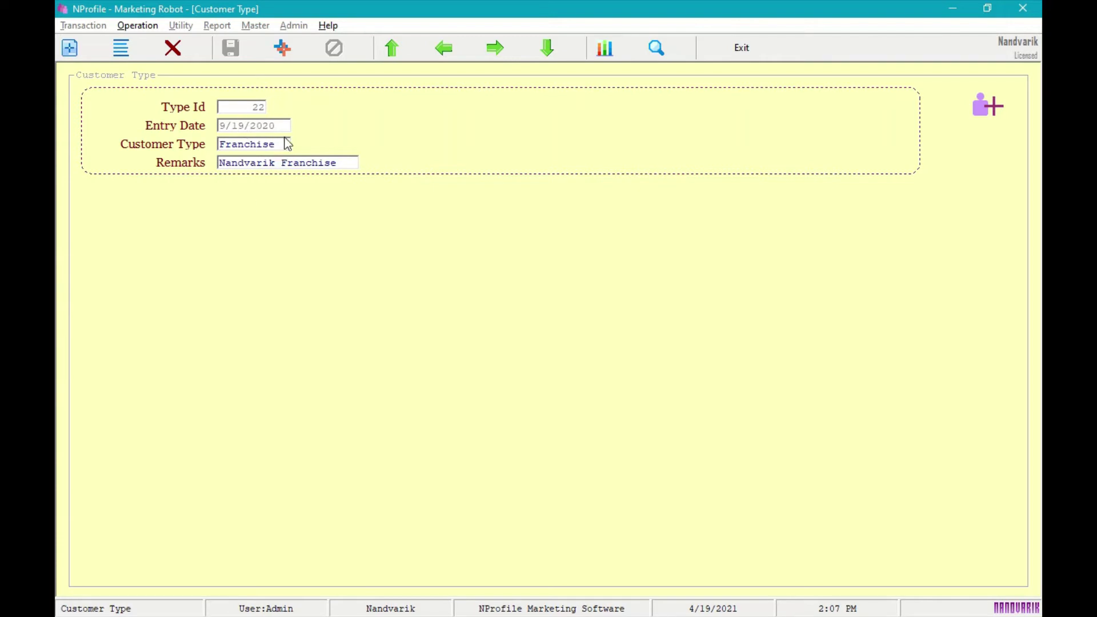
{"action": "left_click", "coordinate": [723, 46]}
- View the current record in the News Type master and close the form
{"action": "left_click", "coordinate": [235, 25]}
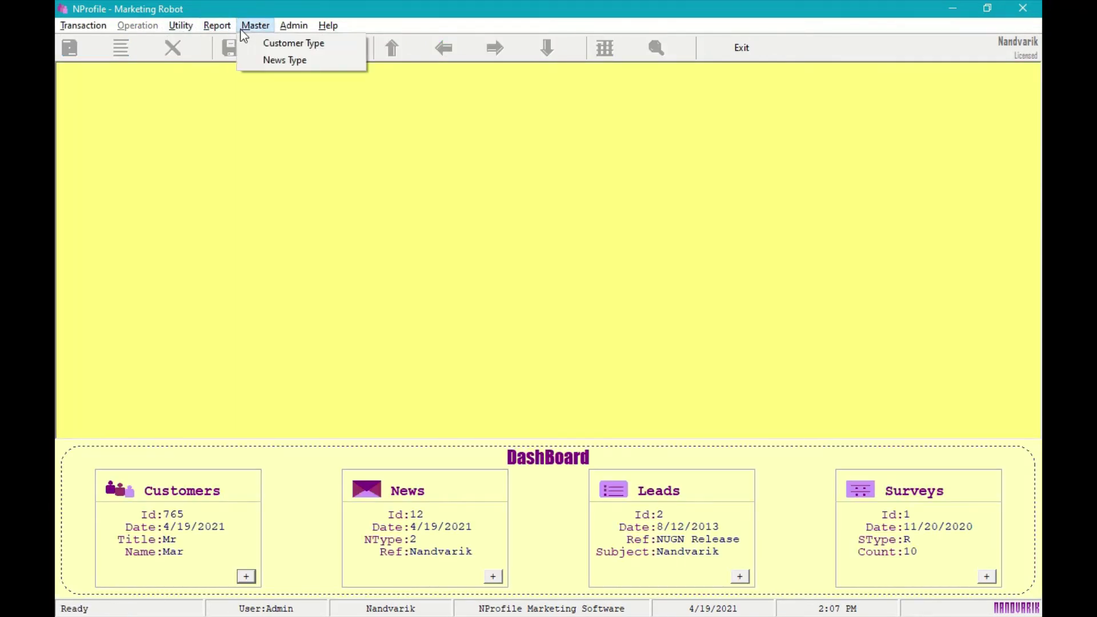
{"action": "left_click", "coordinate": [259, 60]}
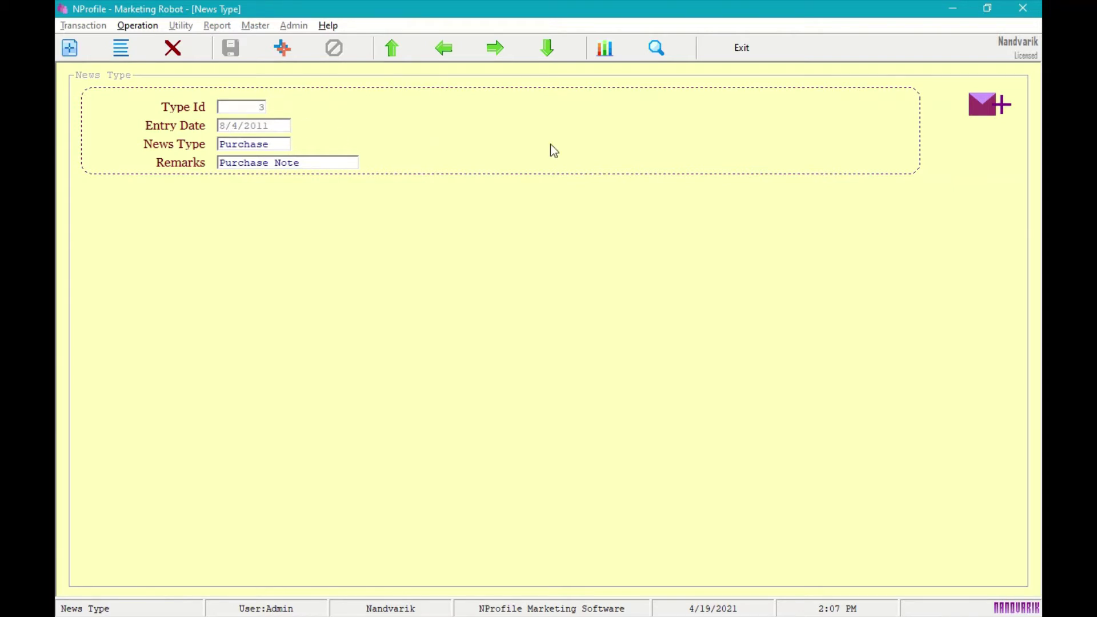
{"action": "left_click", "coordinate": [737, 57]}
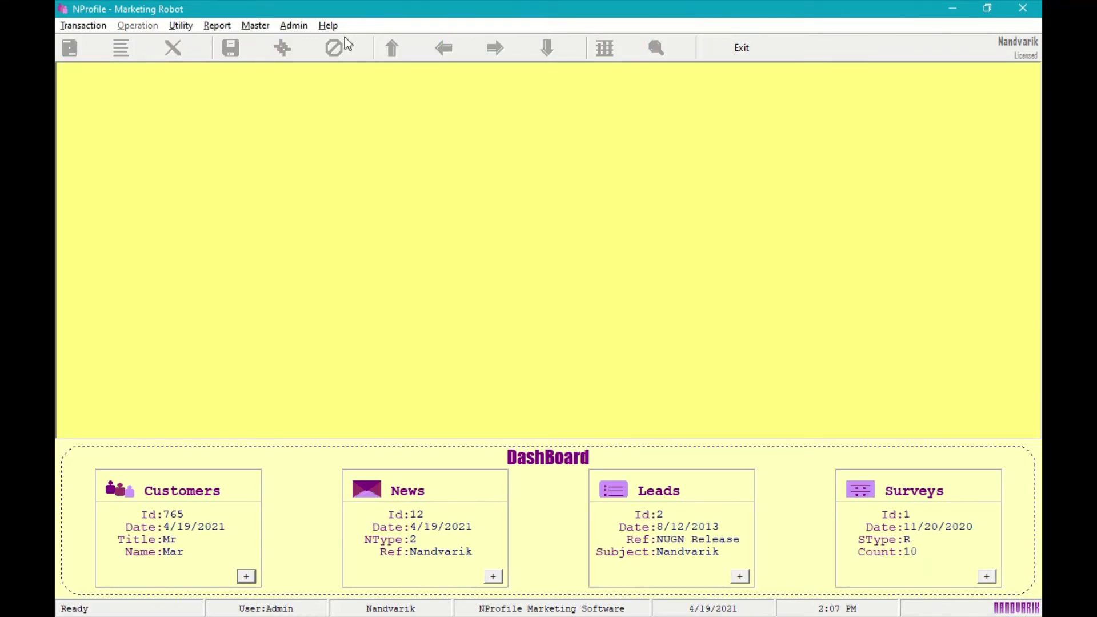
- Open the Customers form, request a new customer record, and decline the add confirmation
{"action": "left_click", "coordinate": [325, 29]}
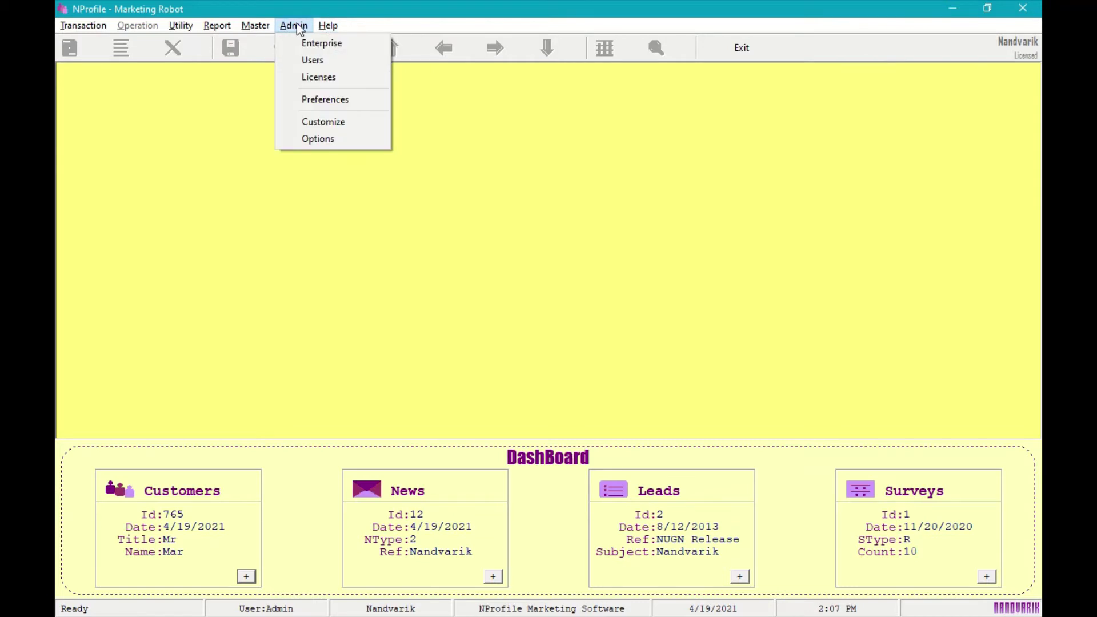
{"action": "mouse_move", "coordinate": [265, 27]}
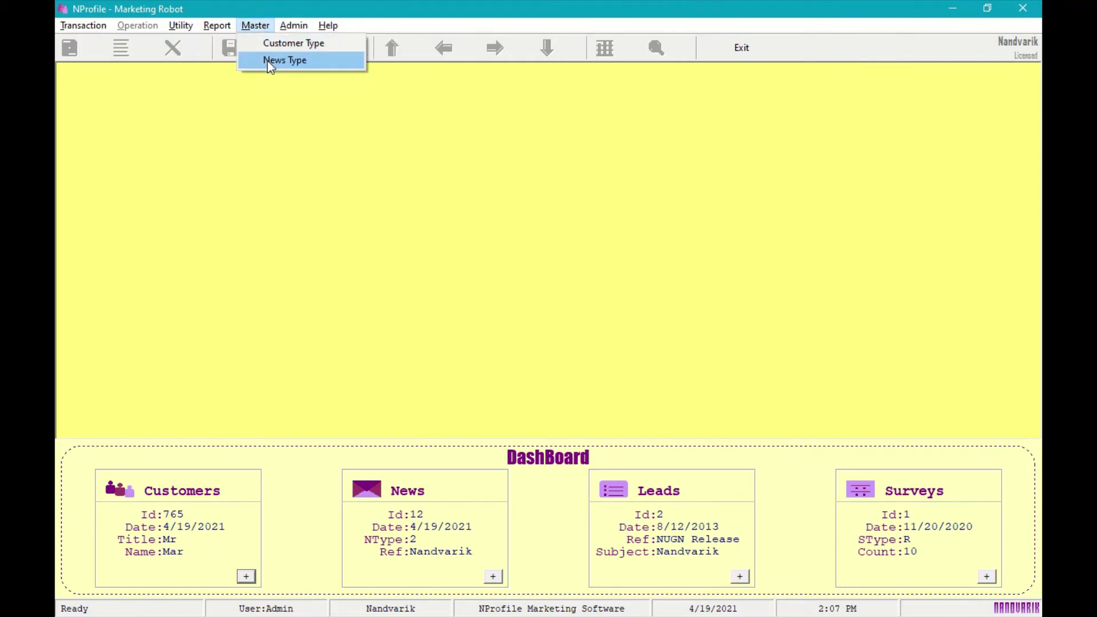
{"action": "mouse_move", "coordinate": [86, 26]}
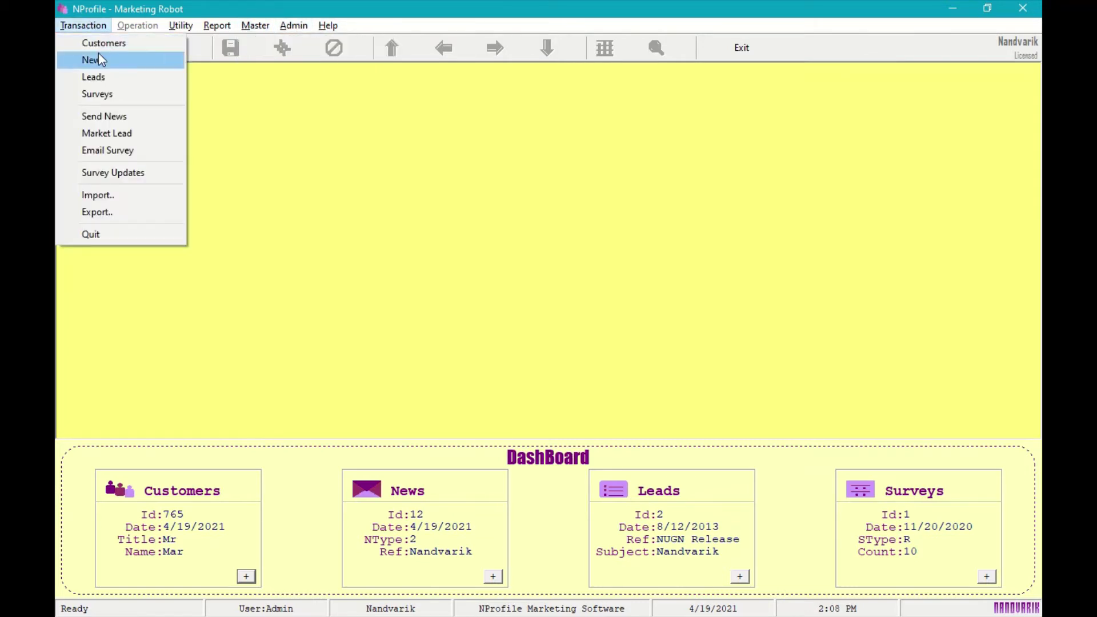
{"action": "left_click", "coordinate": [102, 44]}
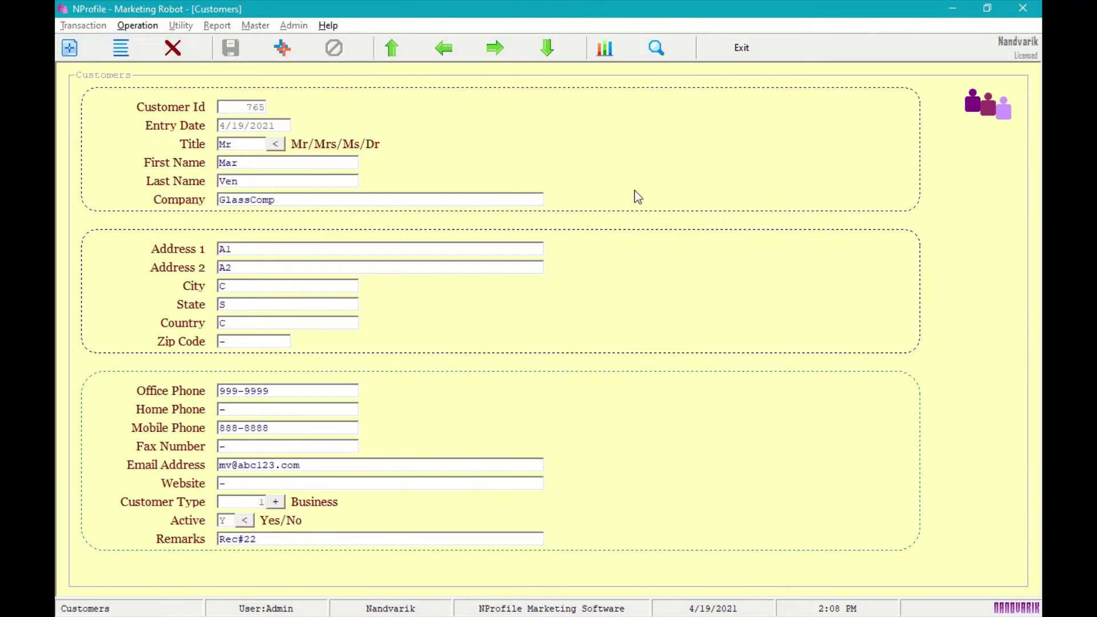
{"action": "left_click", "coordinate": [83, 53]}
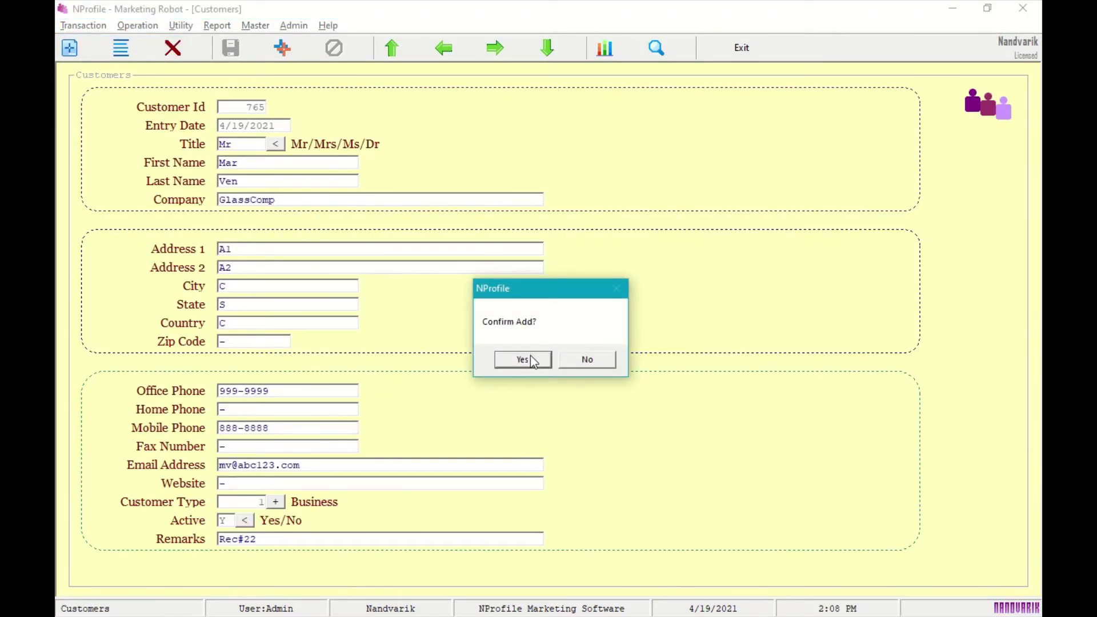
{"action": "left_click", "coordinate": [588, 360]}
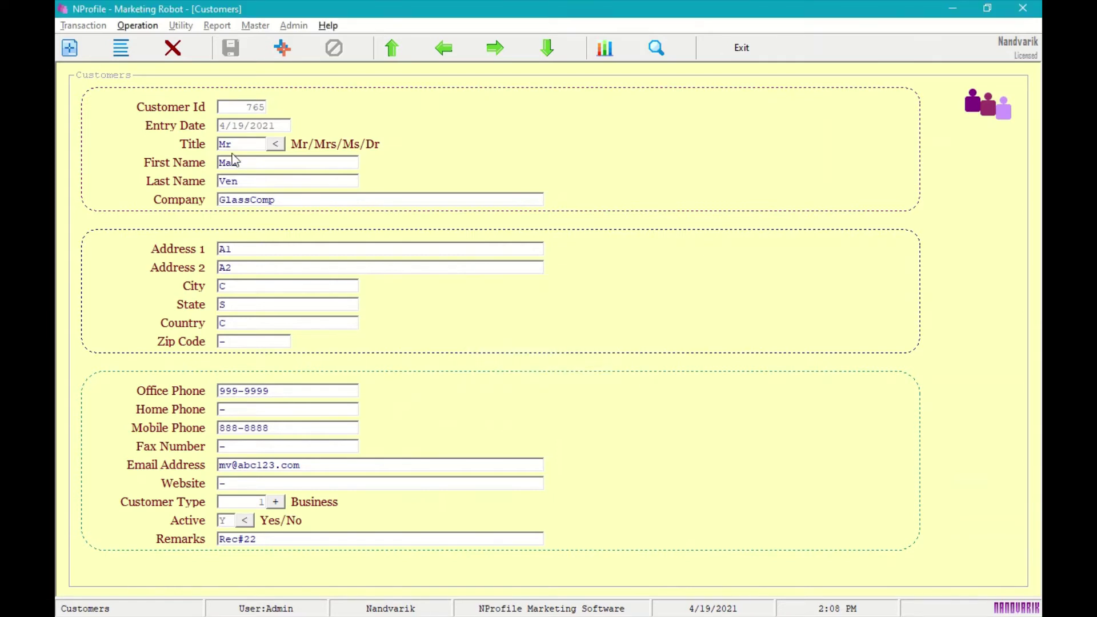
- Open the customer record for editing, go through its fields from Title to Email Address, and cancel the edit
{"action": "left_click", "coordinate": [119, 55]}
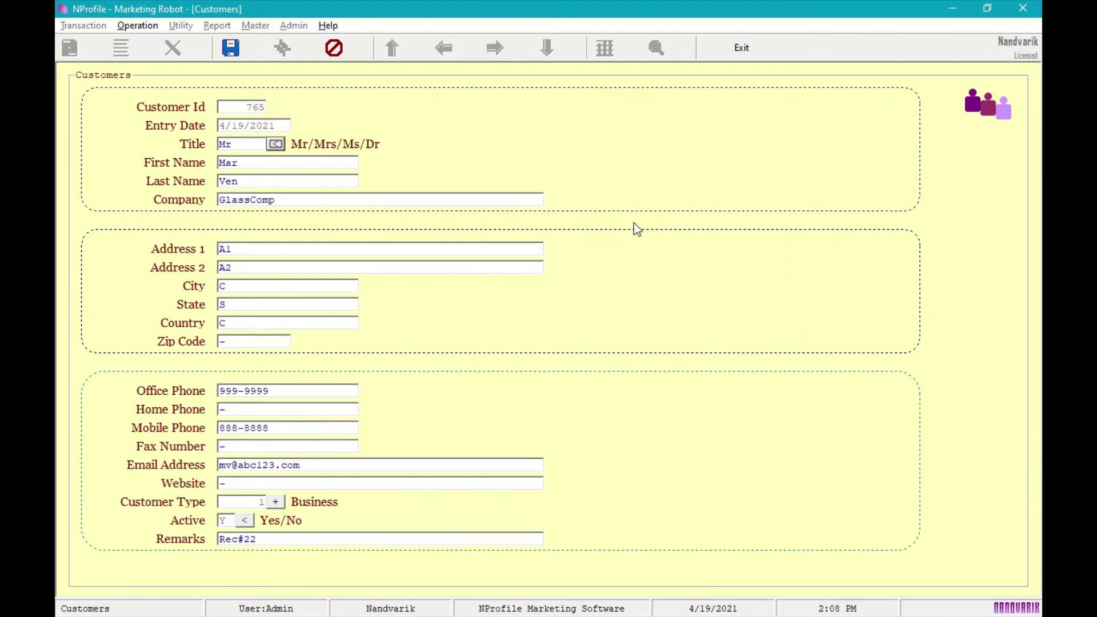
{"action": "key", "text": "shift+Tab"}
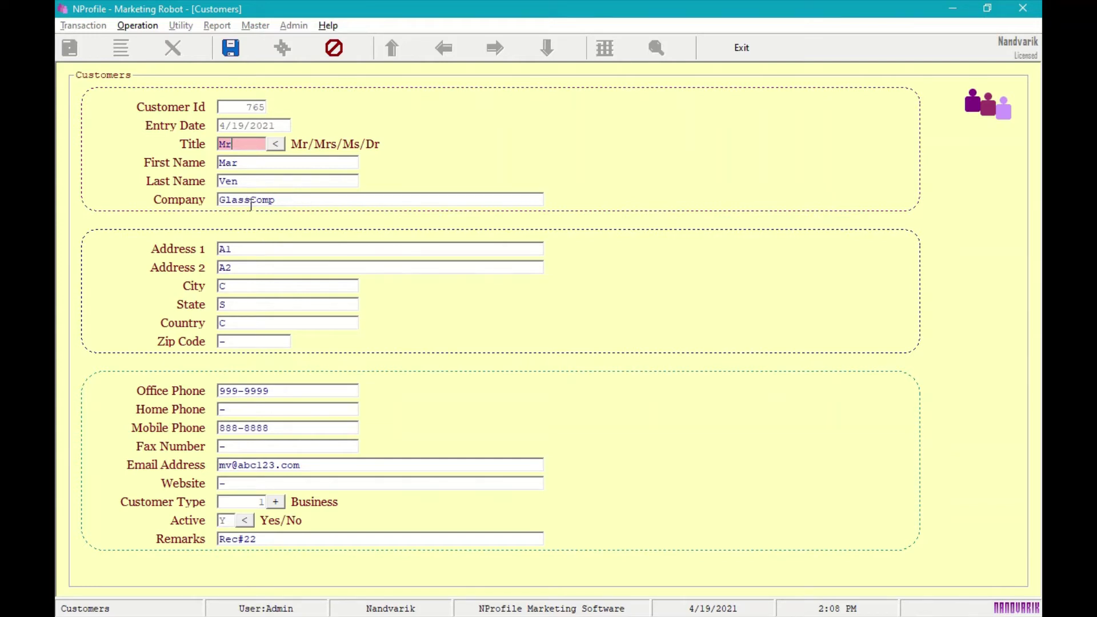
{"action": "key", "text": "Tab"}
{"action": "key", "text": "Tab"}
{"action": "key", "text": "Tab"}
{"action": "key", "text": "Tab"}
{"action": "key", "text": "Tab"}
{"action": "key", "text": "Tab"}
{"action": "key", "text": "Tab"}
{"action": "key", "text": "Tab"}
{"action": "key", "text": "Tab"}
{"action": "key", "text": "Tab"}
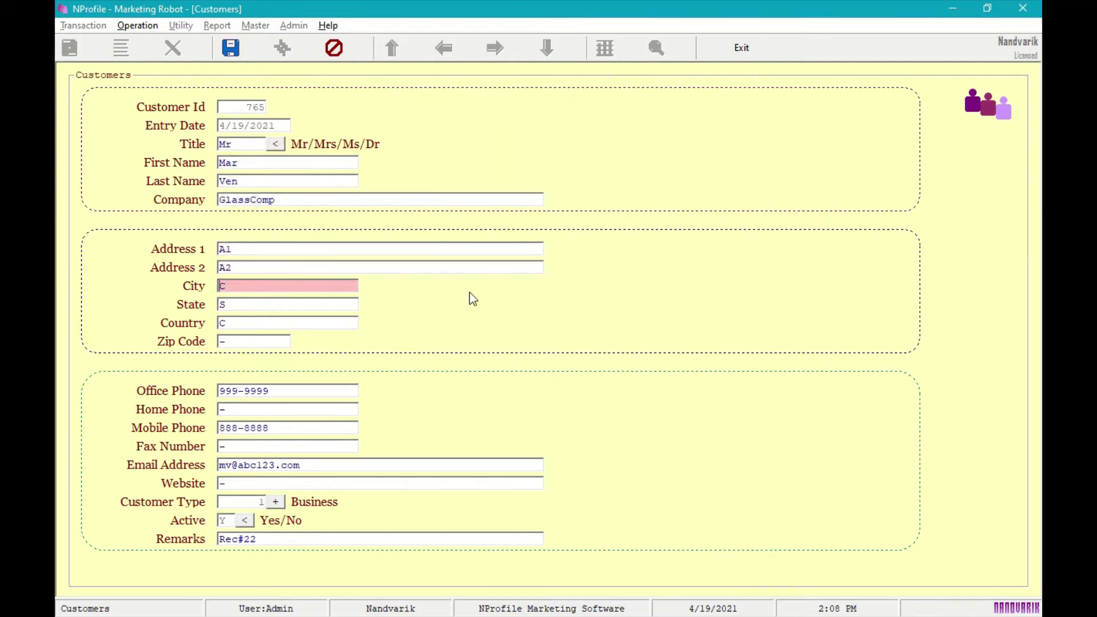
{"action": "key", "text": "Tab"}
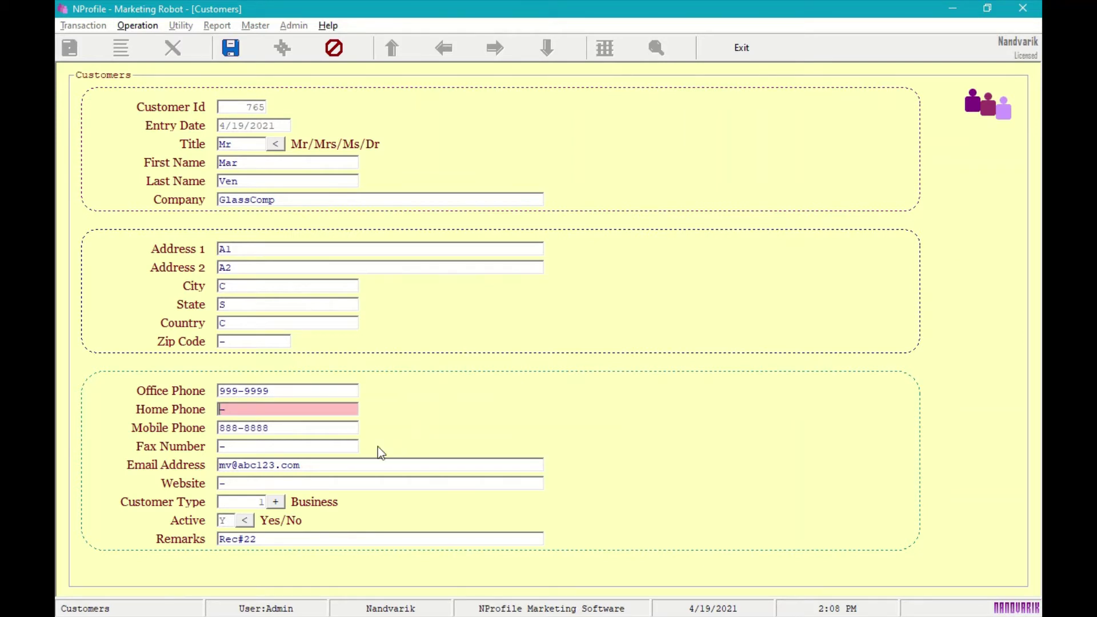
{"action": "left_click", "coordinate": [340, 465]}
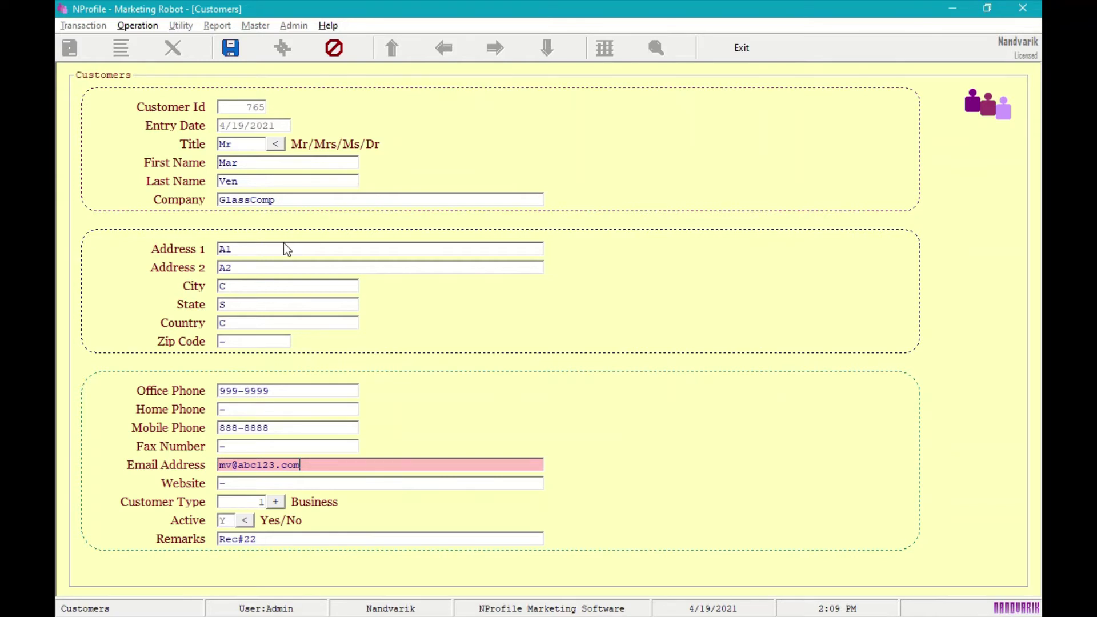
{"action": "left_click", "coordinate": [328, 57]}
- Open the current News record for editing and choose Release as its news type
{"action": "left_click", "coordinate": [96, 25]}
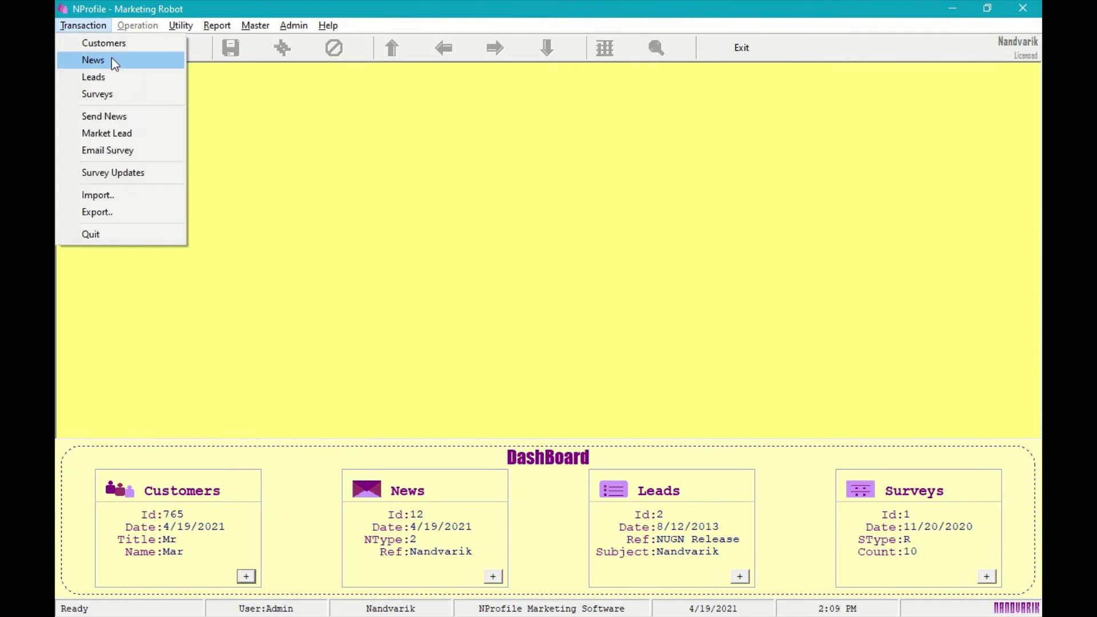
{"action": "left_click", "coordinate": [111, 58]}
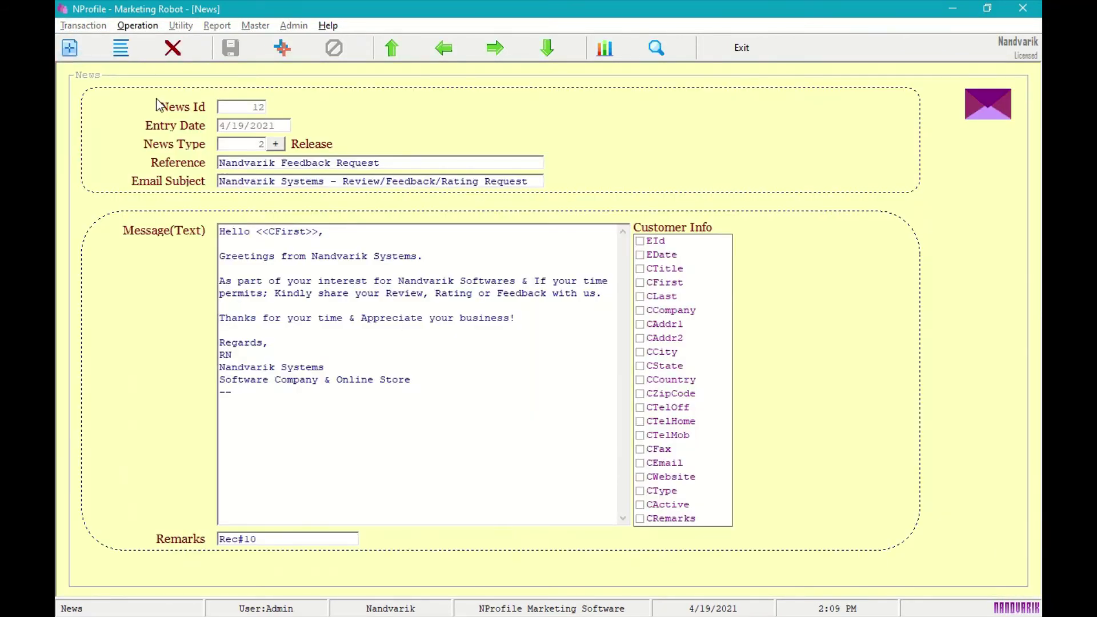
{"action": "left_click", "coordinate": [118, 56]}
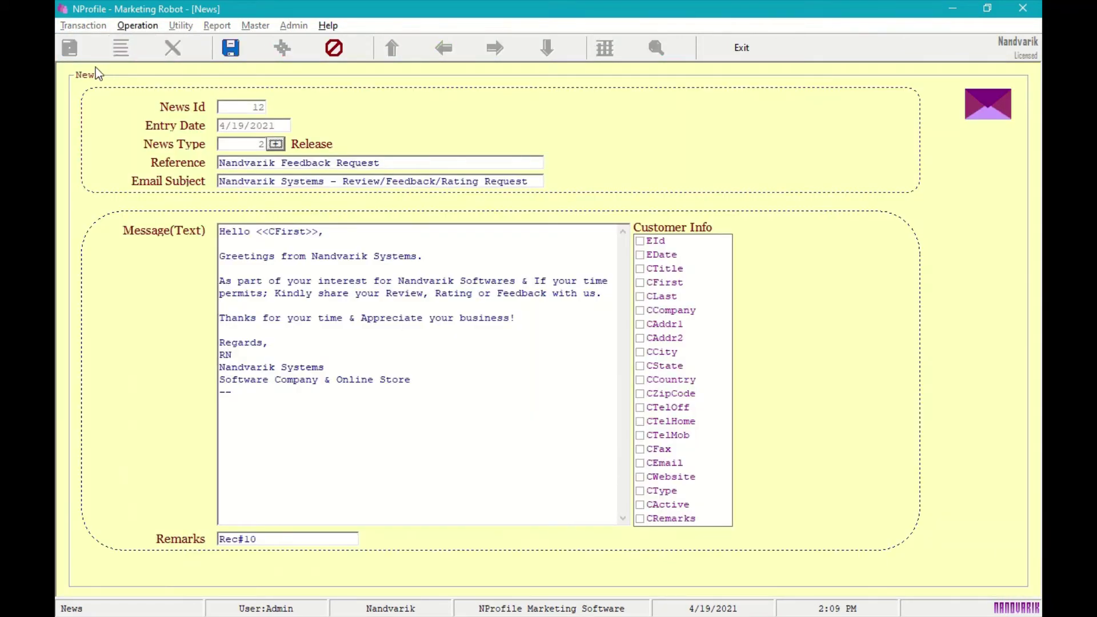
{"action": "left_click", "coordinate": [275, 144]}
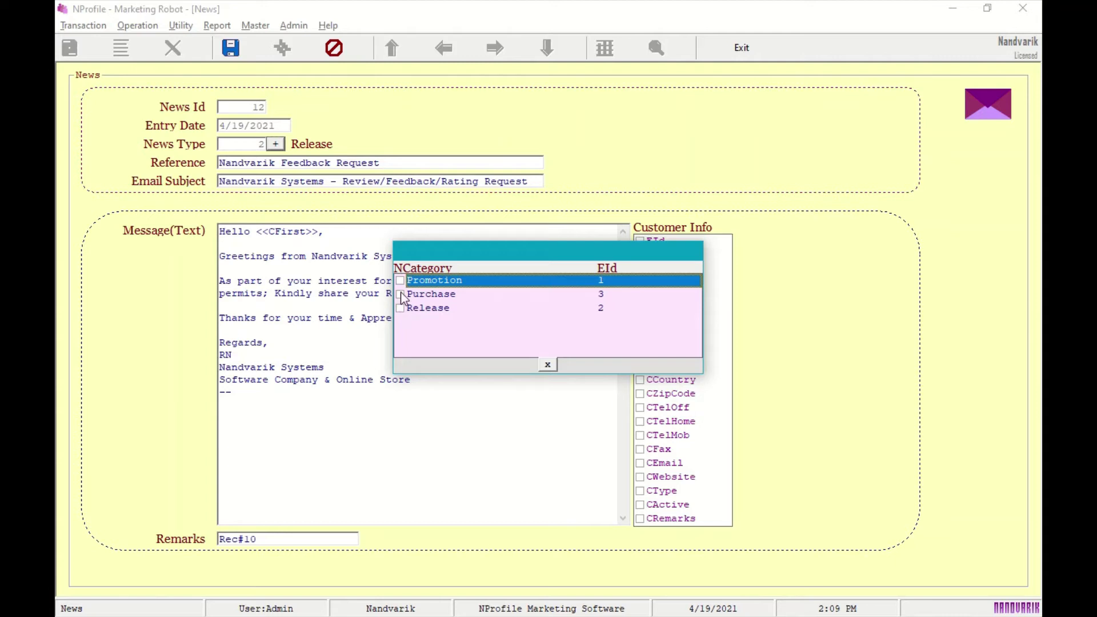
{"action": "left_click", "coordinate": [403, 313]}
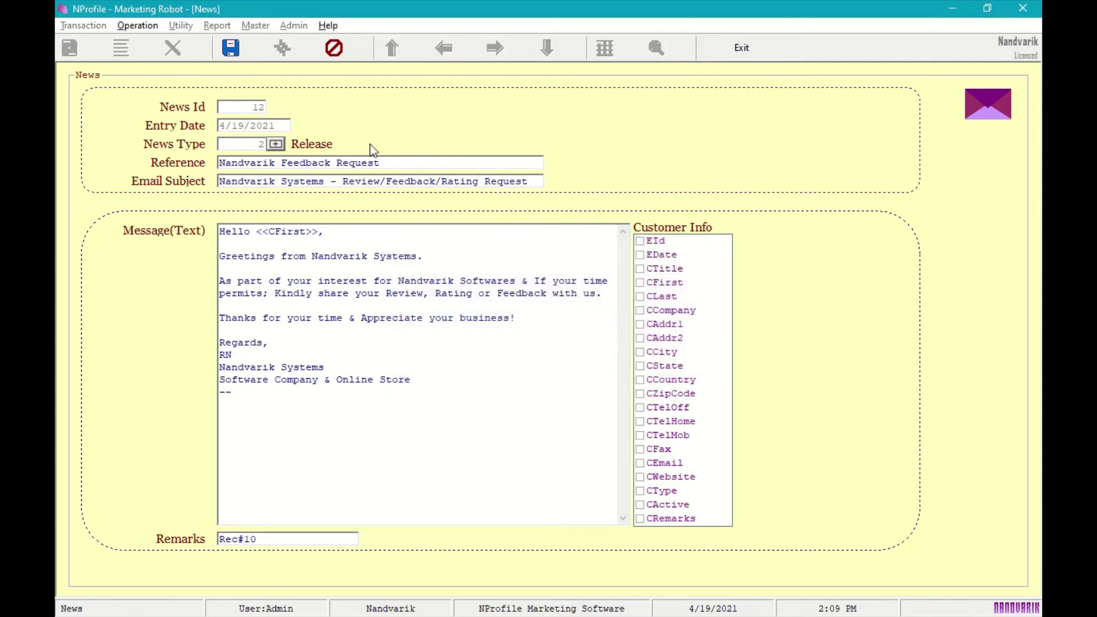
- Review the Reference and Email Subject fields of the news record
{"action": "left_click", "coordinate": [382, 162]}
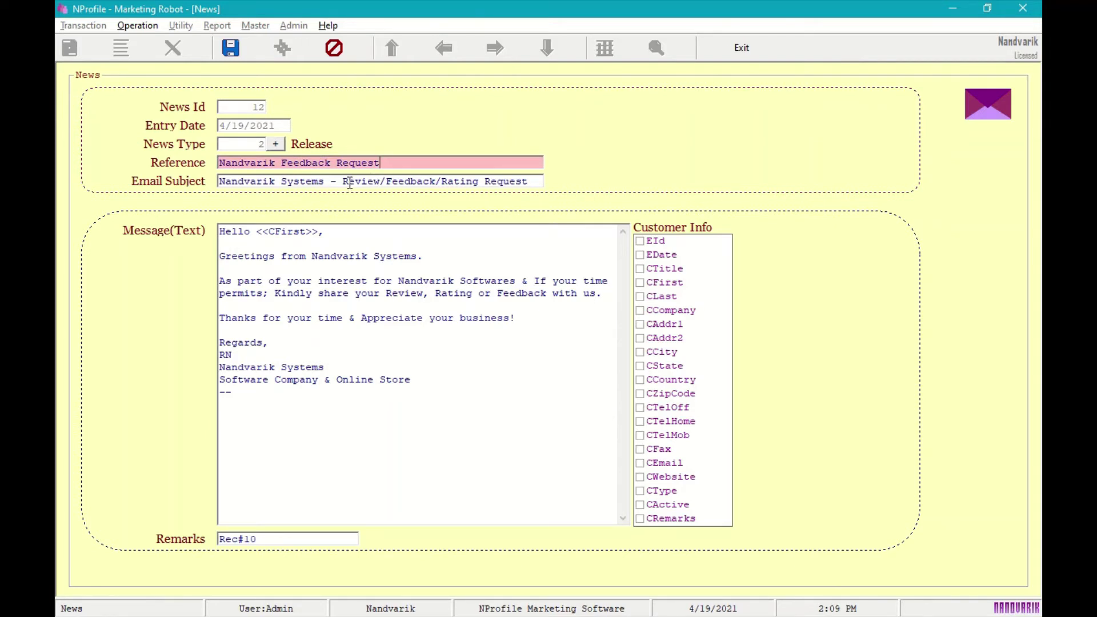
{"action": "left_click", "coordinate": [350, 181]}
{"action": "left_click", "coordinate": [263, 165]}
{"action": "left_click", "coordinate": [344, 181]}
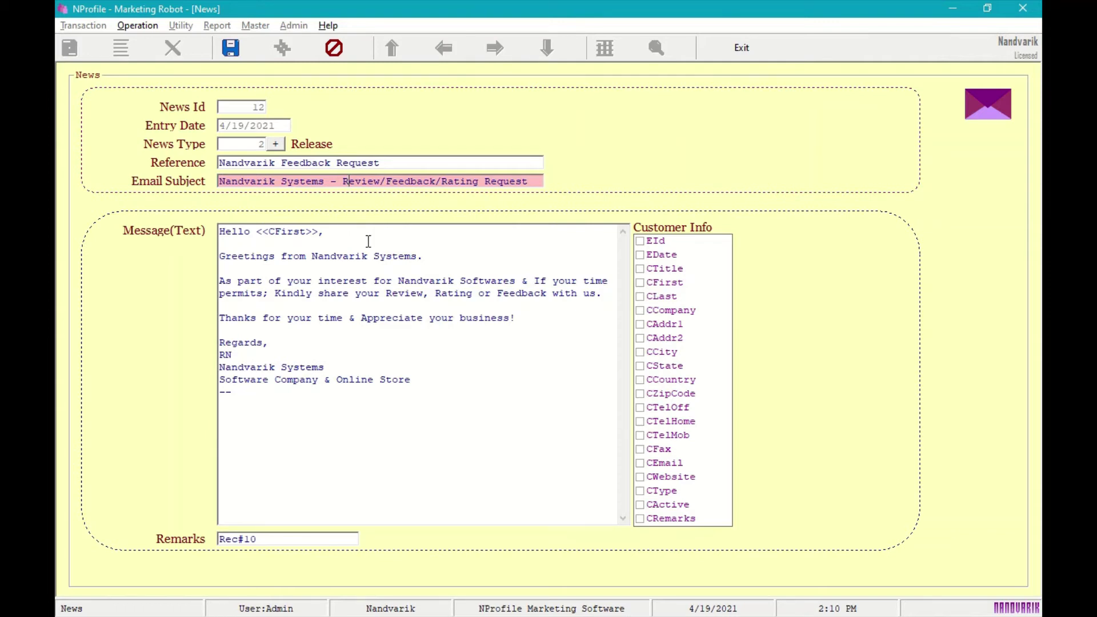
- Insert the CCompany customer field on a new line directly below the greeting in the news message
{"action": "left_click", "coordinate": [260, 244]}
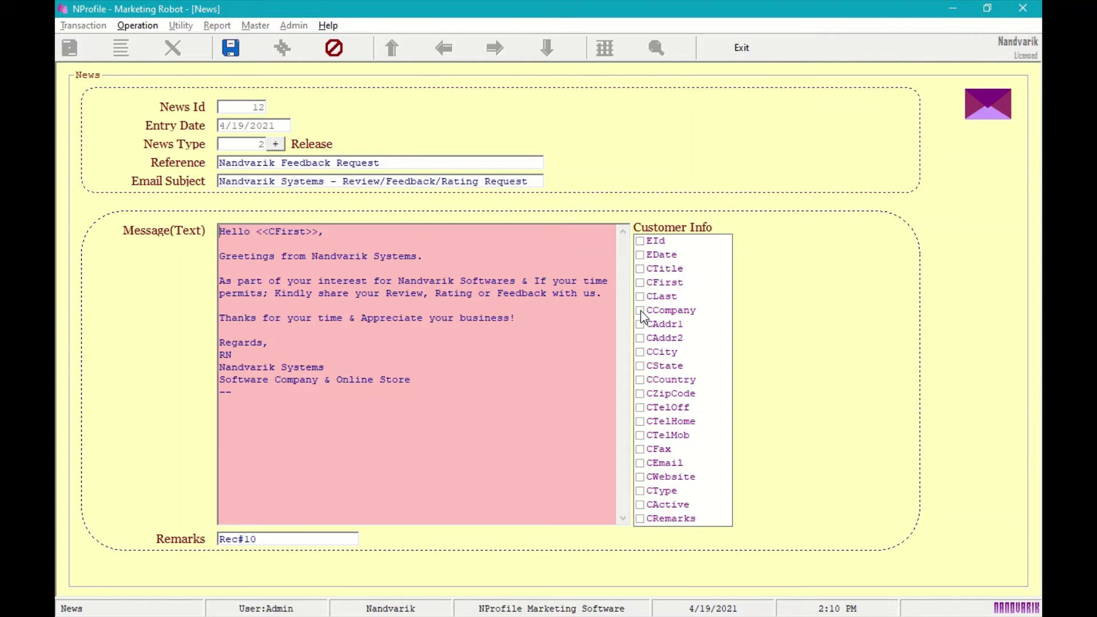
{"action": "key", "text": "Right"}
{"action": "key", "text": "Right"}
{"action": "key", "text": "Right"}
{"action": "key", "text": "Right"}
{"action": "key", "text": "Right"}
{"action": "key", "text": "Right"}
{"action": "key", "text": "Down"}
{"action": "key", "text": "Return"}
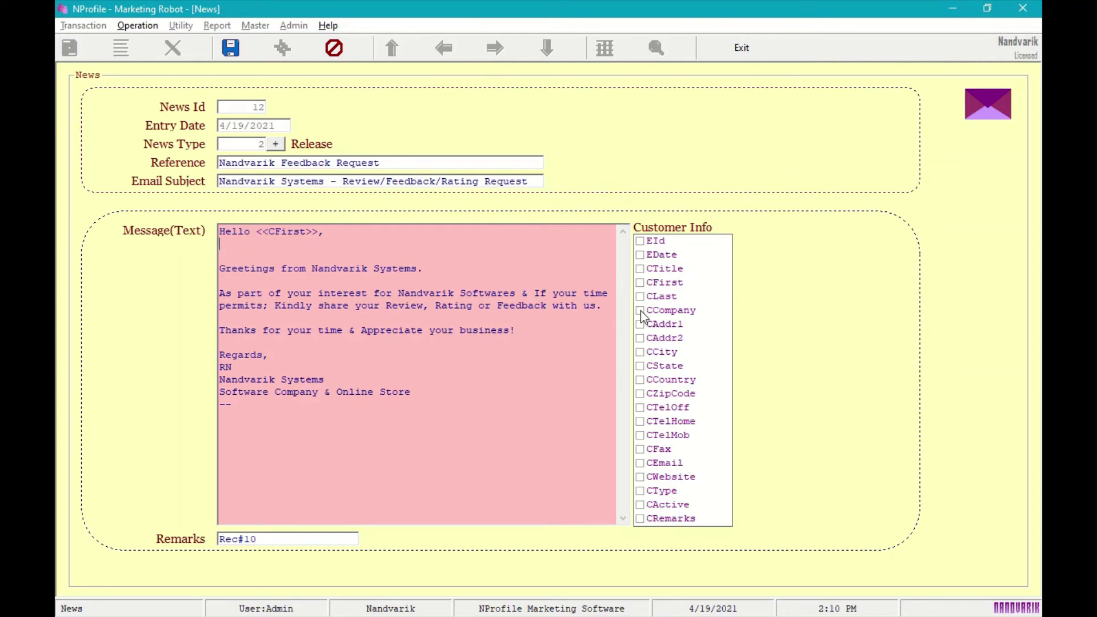
{"action": "left_click", "coordinate": [640, 310]}
{"action": "left_click_drag", "start_coordinate": [293, 243], "coordinate": [220, 239]}
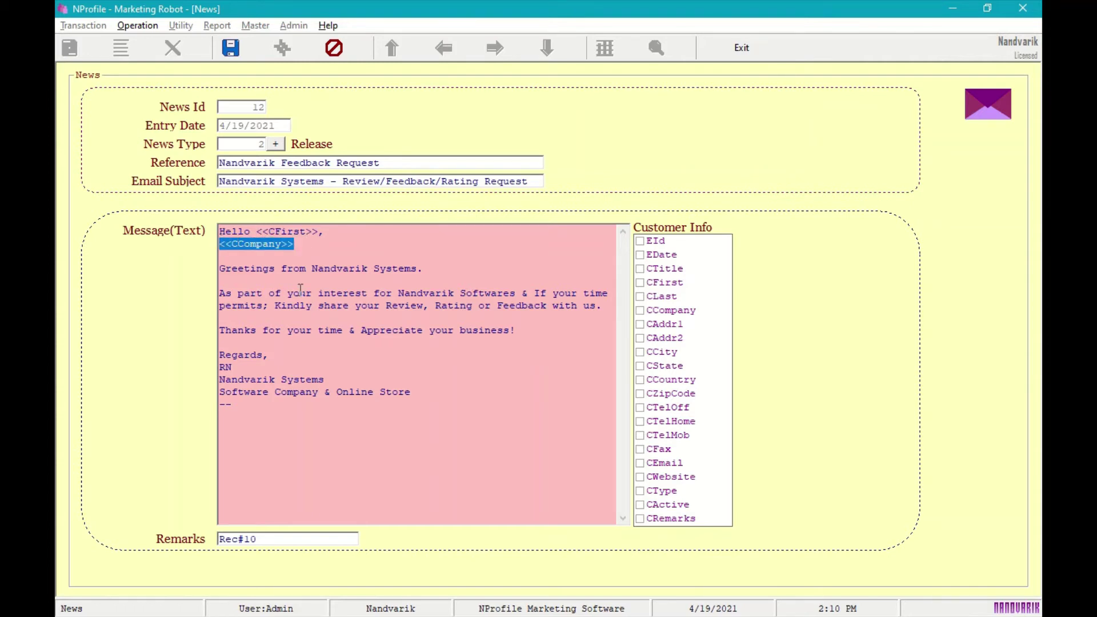
{"action": "left_click", "coordinate": [341, 261]}
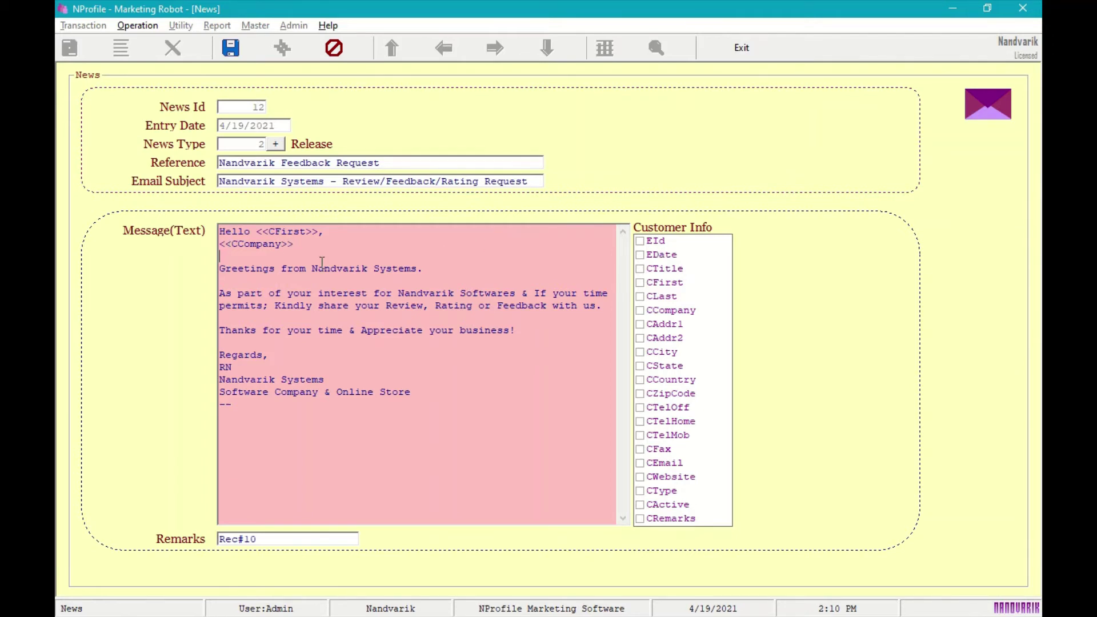
- Save the edited news record and close the News form
{"action": "left_click", "coordinate": [311, 441]}
{"action": "left_click", "coordinate": [250, 56]}
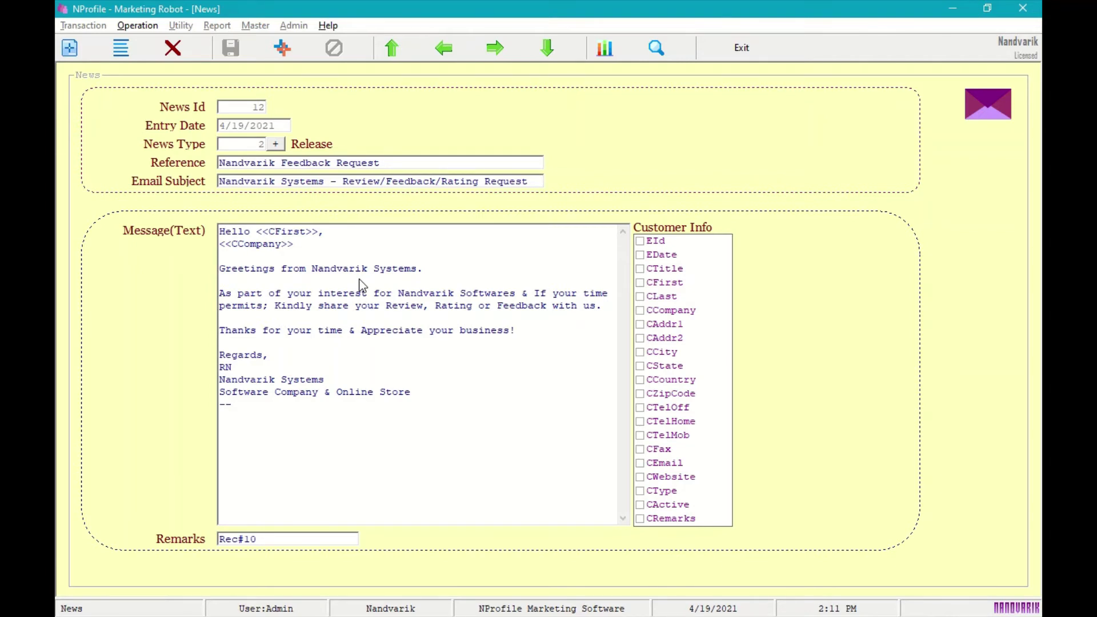
{"action": "left_click", "coordinate": [725, 57]}
- Open the current record in the Leads form for editing and switch its HTML message to edit mode
{"action": "left_click", "coordinate": [97, 27]}
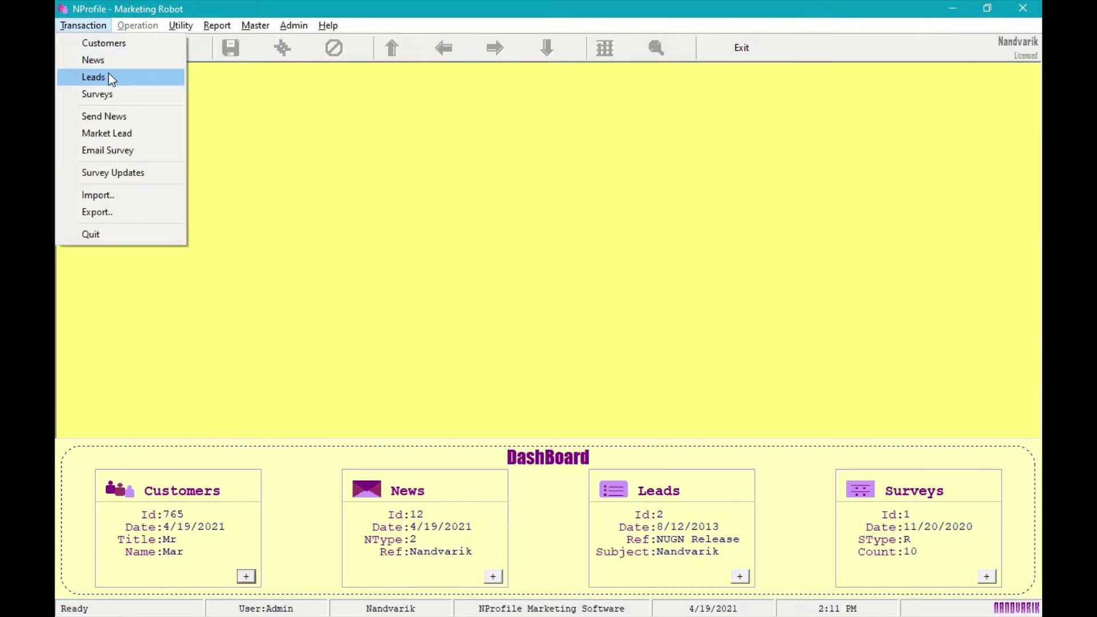
{"action": "left_click", "coordinate": [109, 74]}
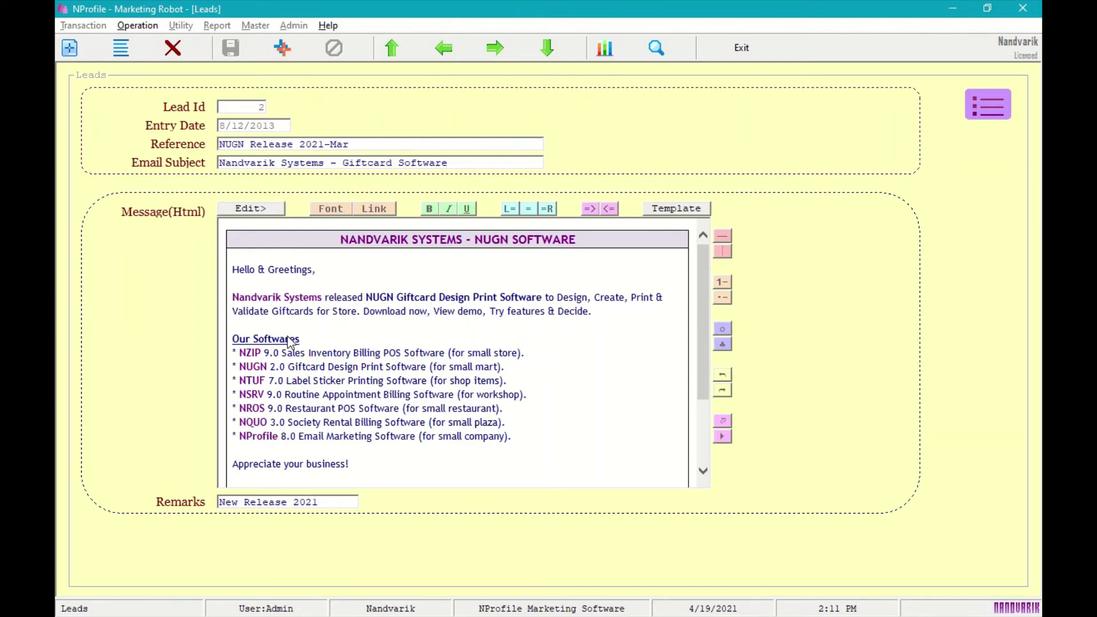
{"action": "left_click", "coordinate": [133, 54]}
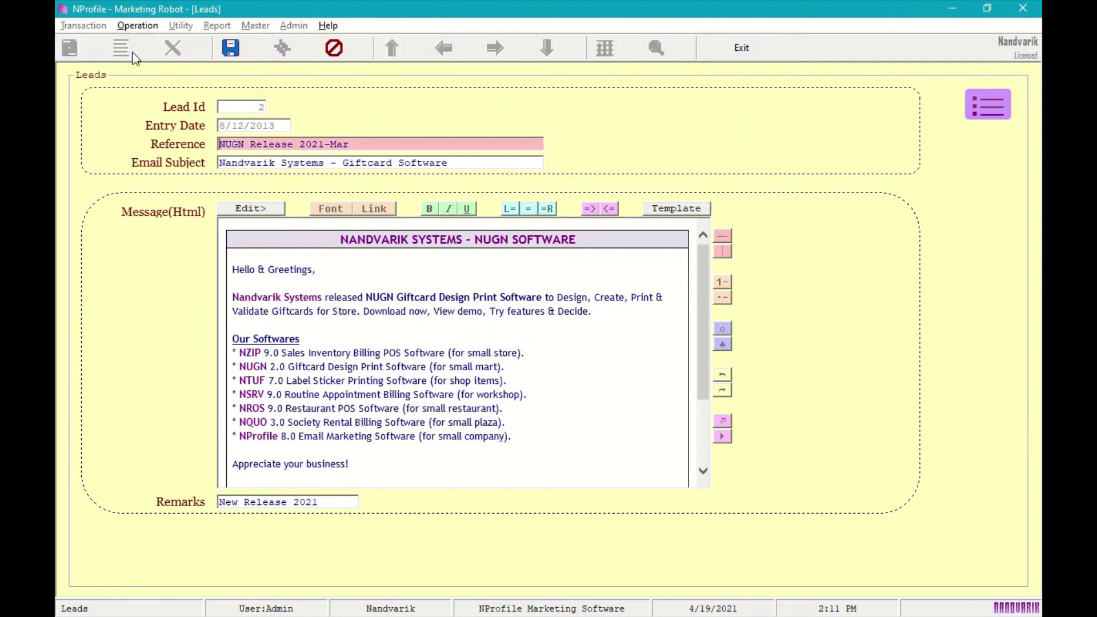
{"action": "left_click", "coordinate": [255, 211]}
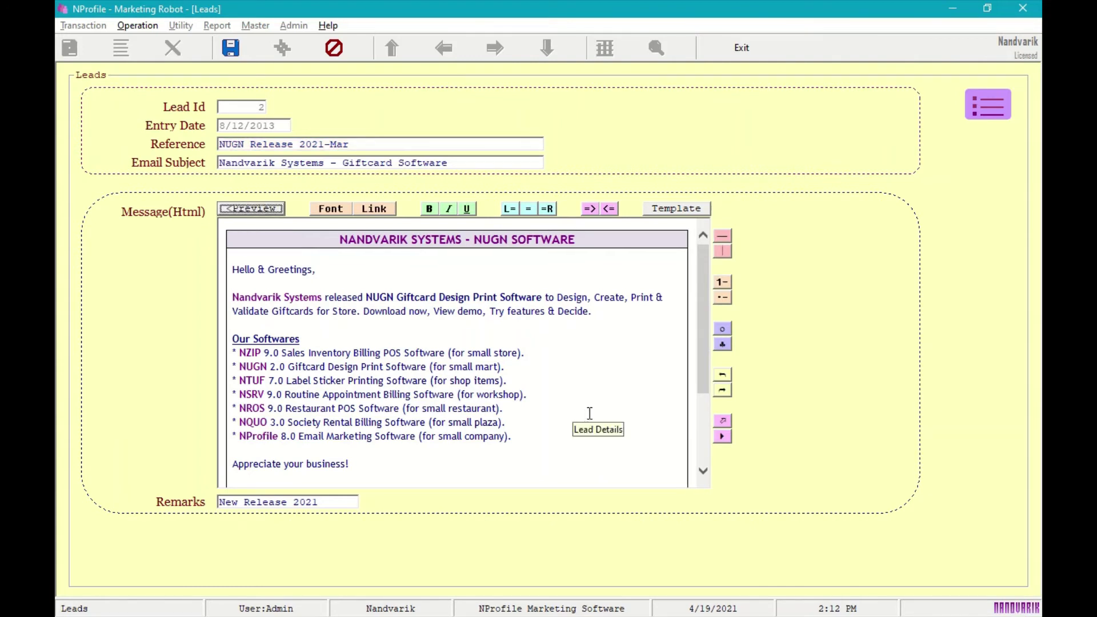
- Make the word "View" before "demo" bold in the lead's HTML message
{"action": "double_click", "coordinate": [445, 311]}
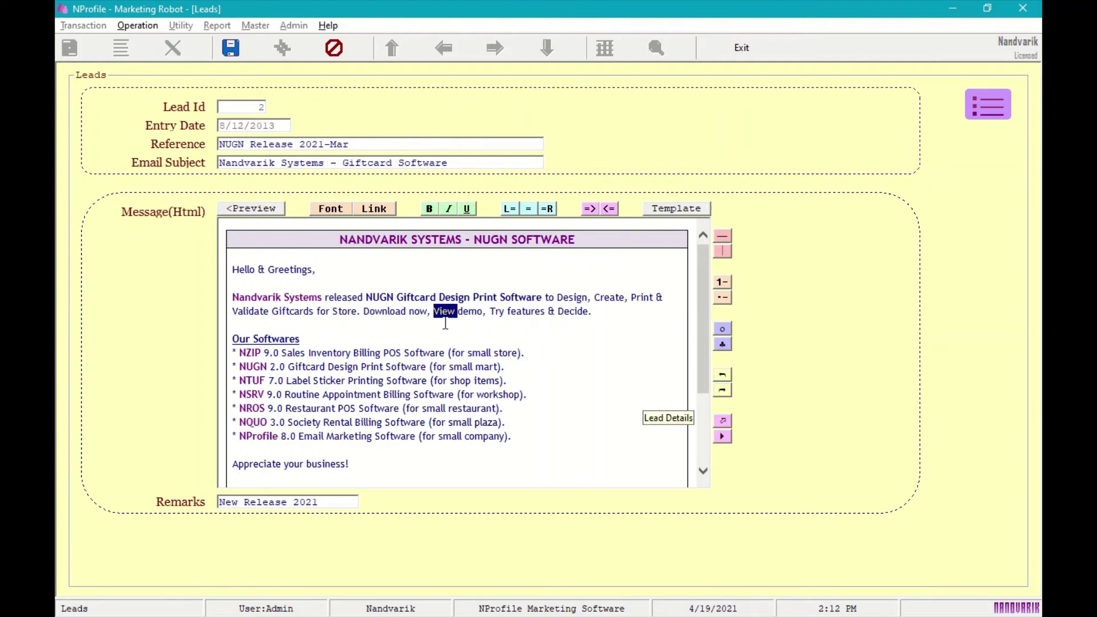
{"action": "key", "text": "Left"}
{"action": "key", "text": "shift+Right"}
{"action": "key", "text": "shift+Right"}
{"action": "key", "text": "shift+Right"}
{"action": "key", "text": "shift+Right"}
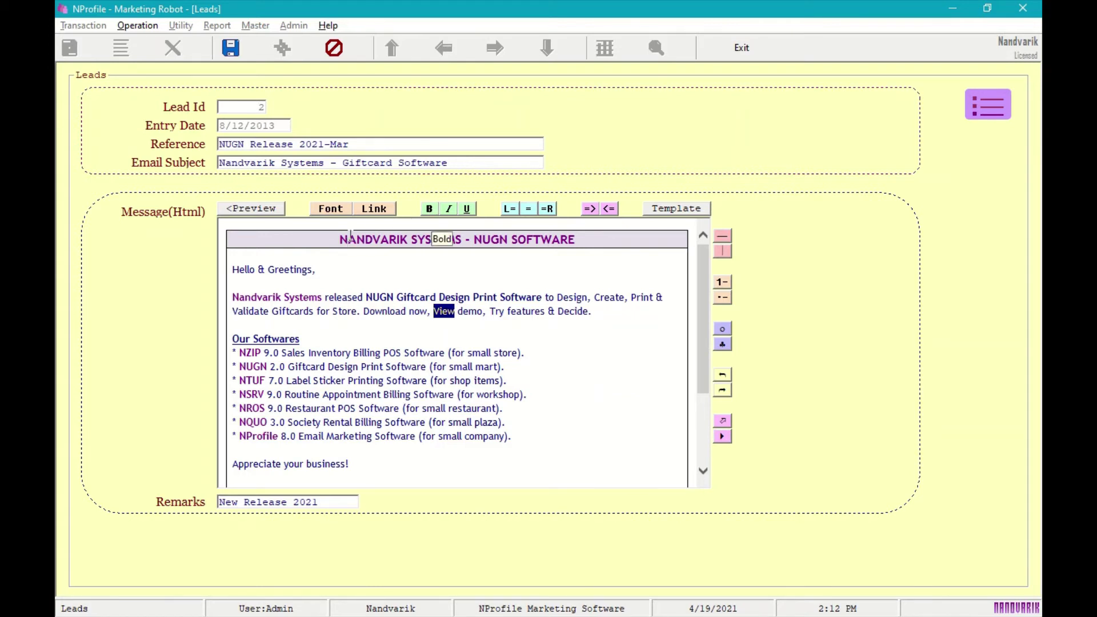
{"action": "left_click", "coordinate": [429, 208]}
{"action": "left_click", "coordinate": [455, 326]}
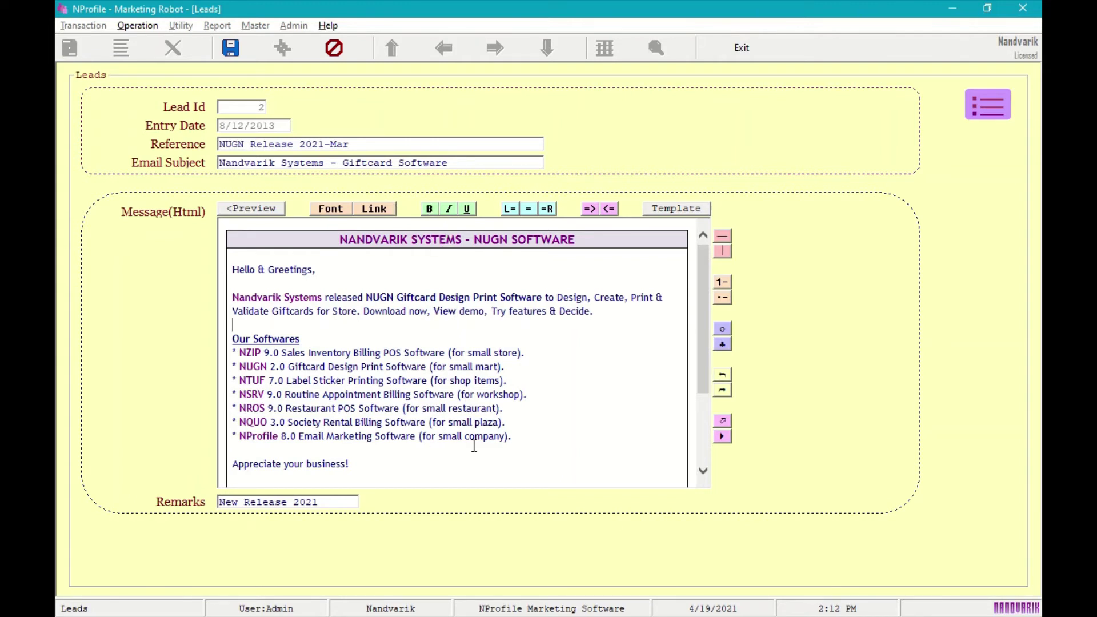
- Underline the word "View" in the lead's HTML message
{"action": "double_click", "coordinate": [444, 310]}
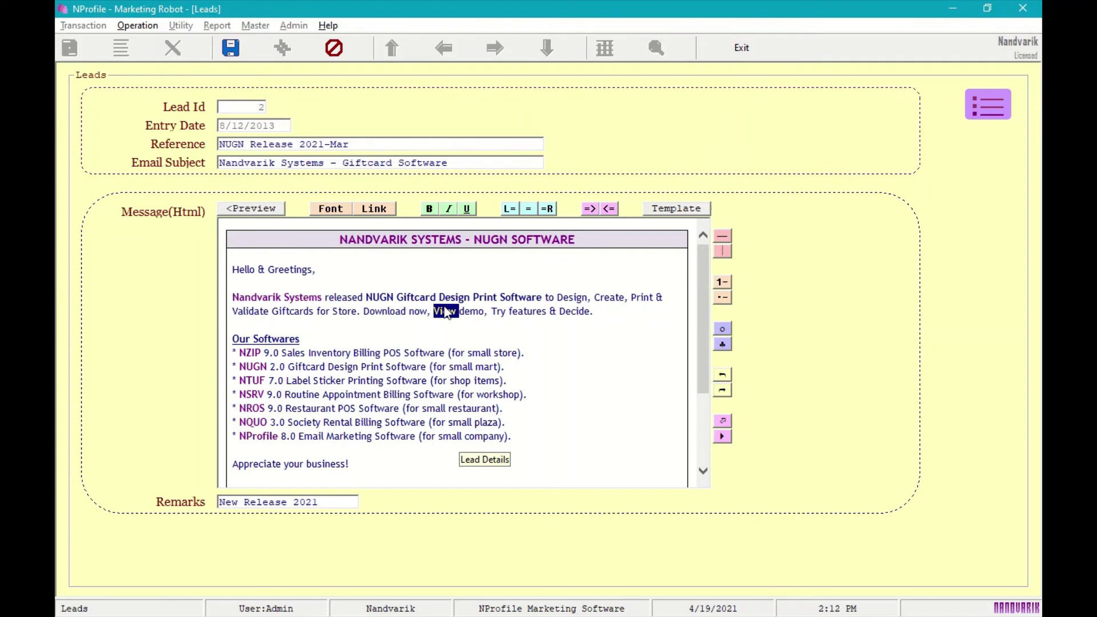
{"action": "left_click", "coordinate": [468, 210]}
{"action": "left_click", "coordinate": [495, 354]}
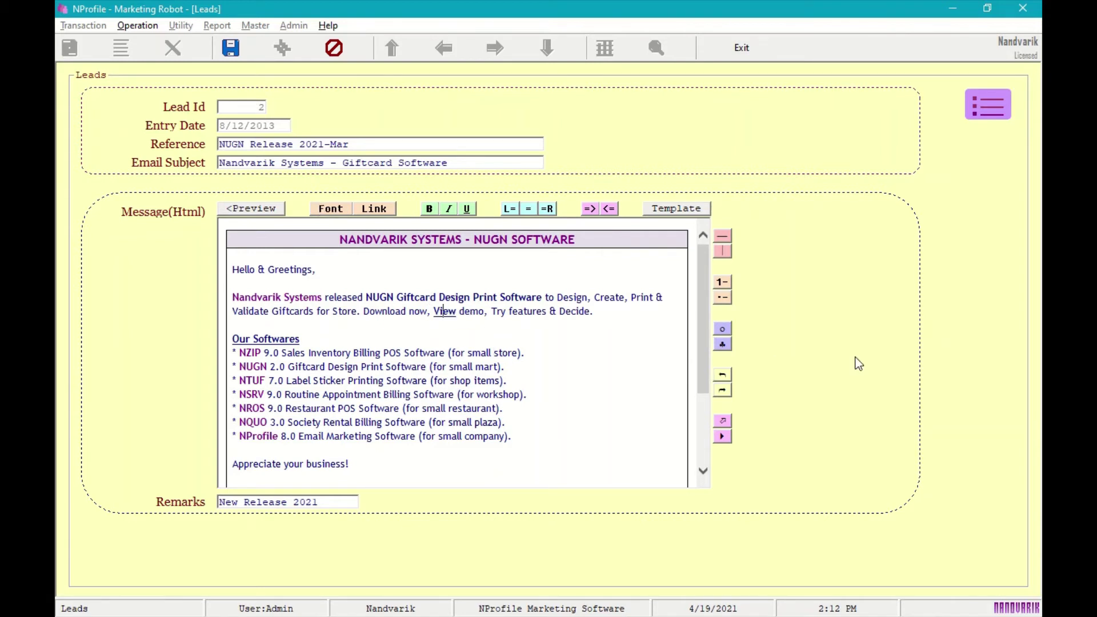
- Change the font color of the word "View" in the lead message to red from the basic color palette
{"action": "key", "text": "ctrl+shift+Right"}
{"action": "key", "text": "shift+Left"}
{"action": "left_click", "coordinate": [332, 209]}
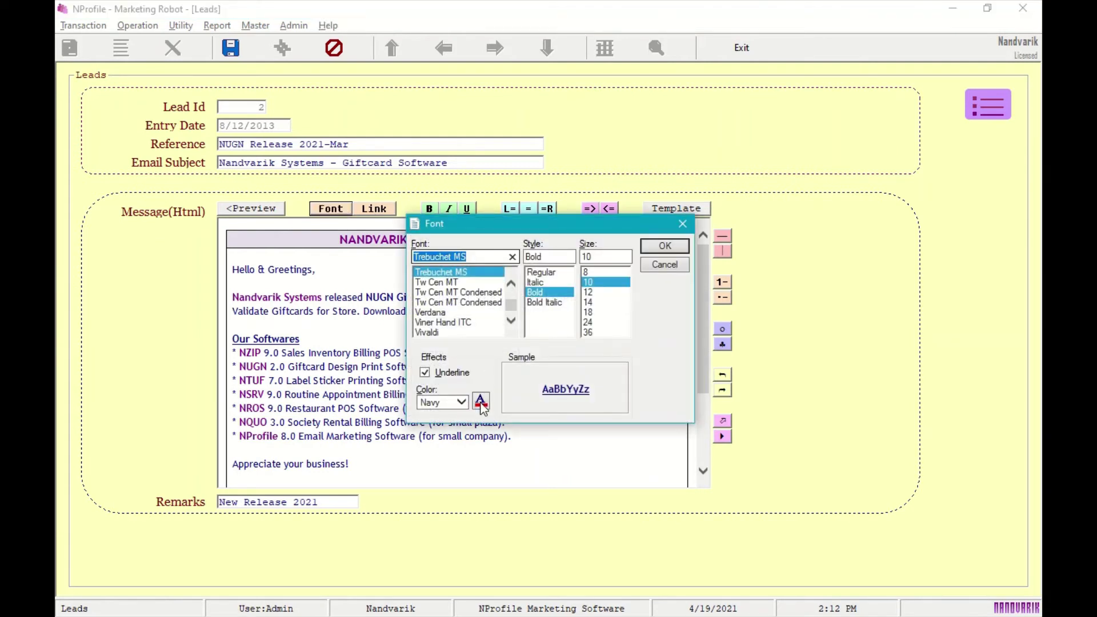
{"action": "left_click", "coordinate": [462, 403]}
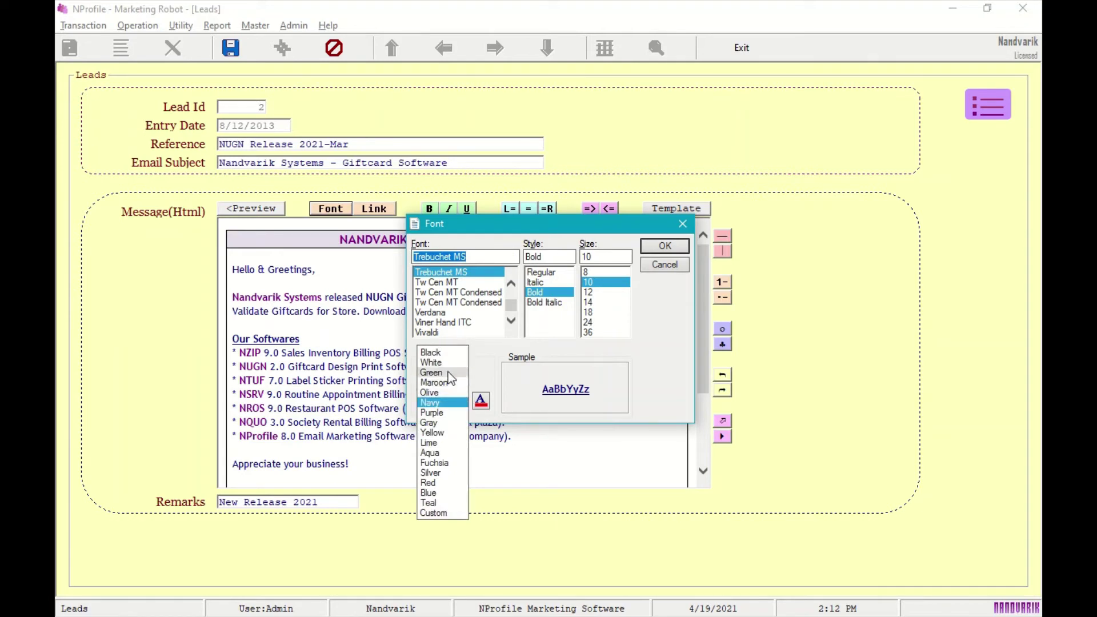
{"action": "left_click", "coordinate": [486, 369]}
{"action": "left_click", "coordinate": [482, 403]}
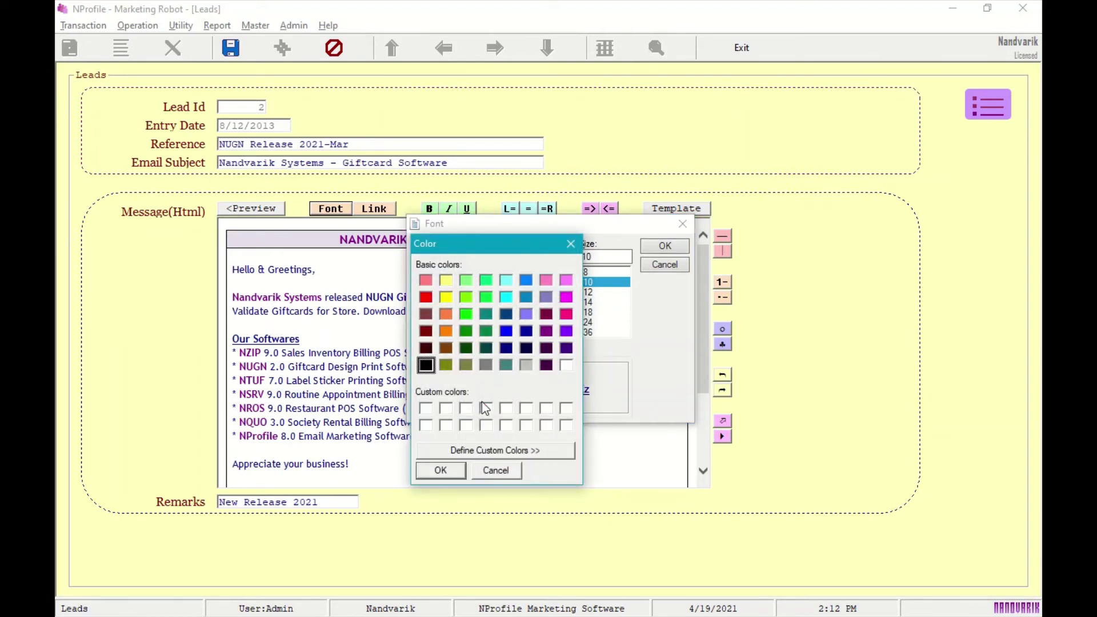
{"action": "left_click", "coordinate": [430, 300]}
{"action": "left_click", "coordinate": [444, 471]}
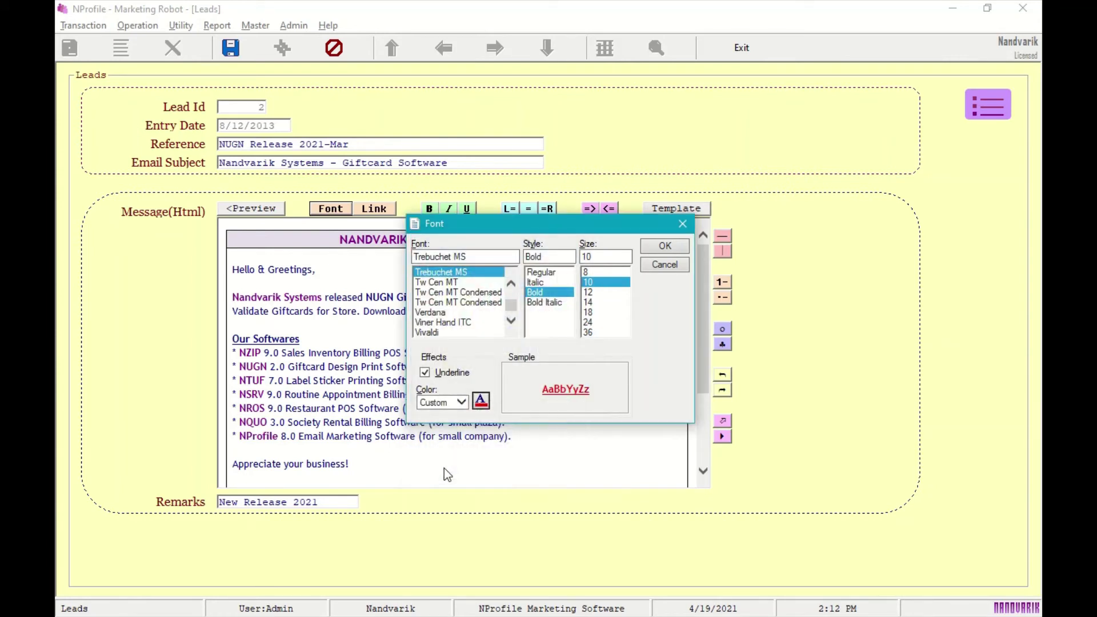
{"action": "left_click", "coordinate": [664, 247]}
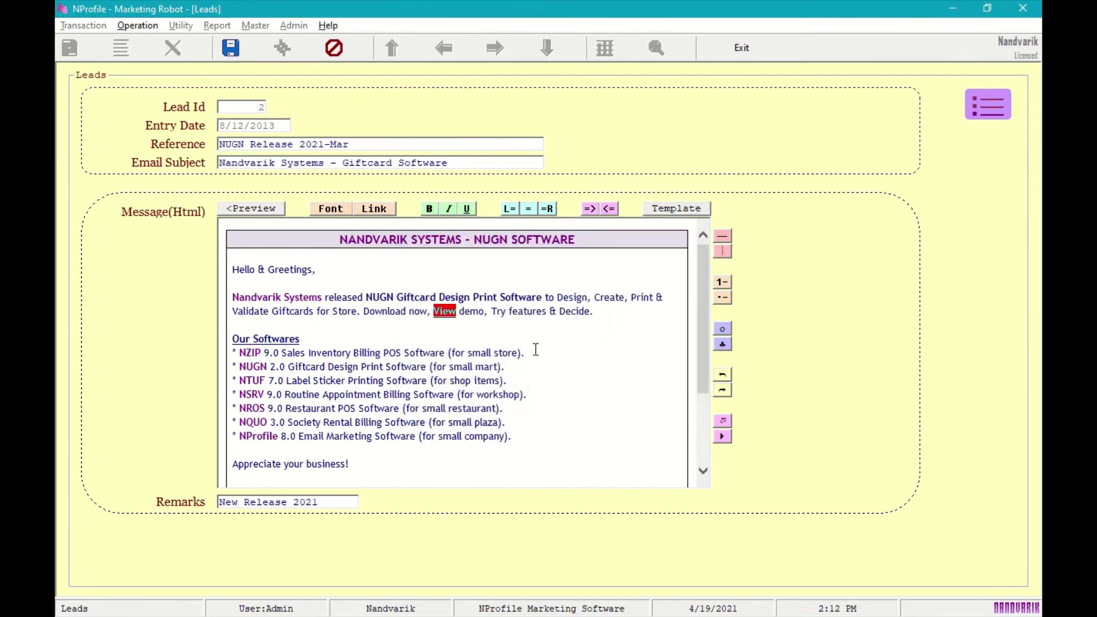
{"action": "left_click", "coordinate": [529, 324]}
- Discard the formatting changes to the lead and close the Leads form
{"action": "left_click", "coordinate": [334, 49]}
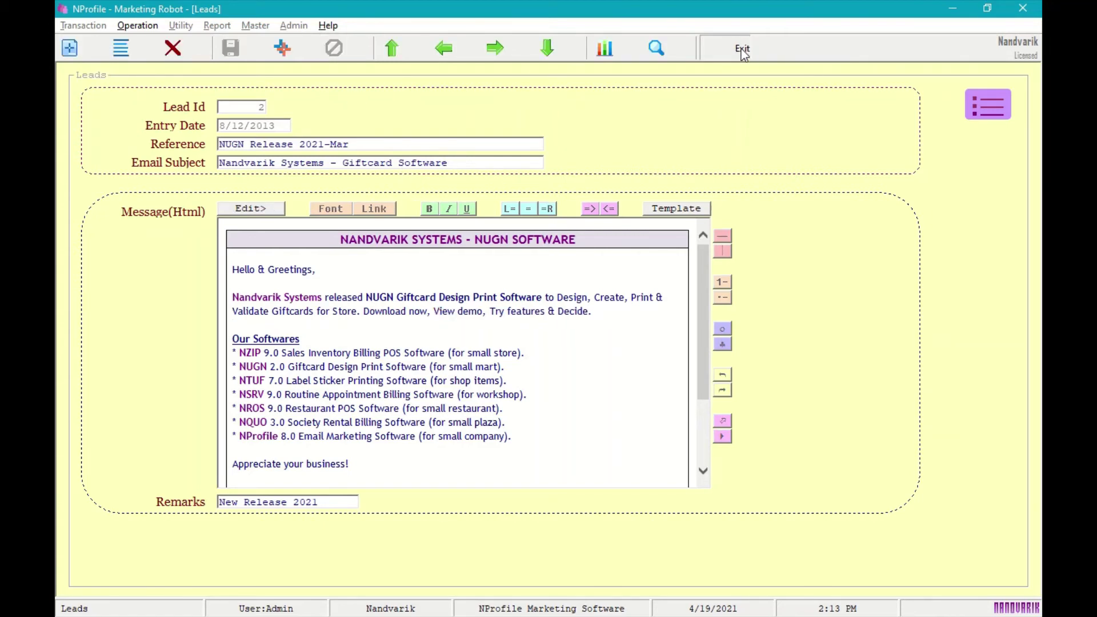
{"action": "left_click", "coordinate": [704, 47]}
- Open the Surveys form, view the current survey's details and its ten queries, and close the form
{"action": "left_click", "coordinate": [85, 27]}
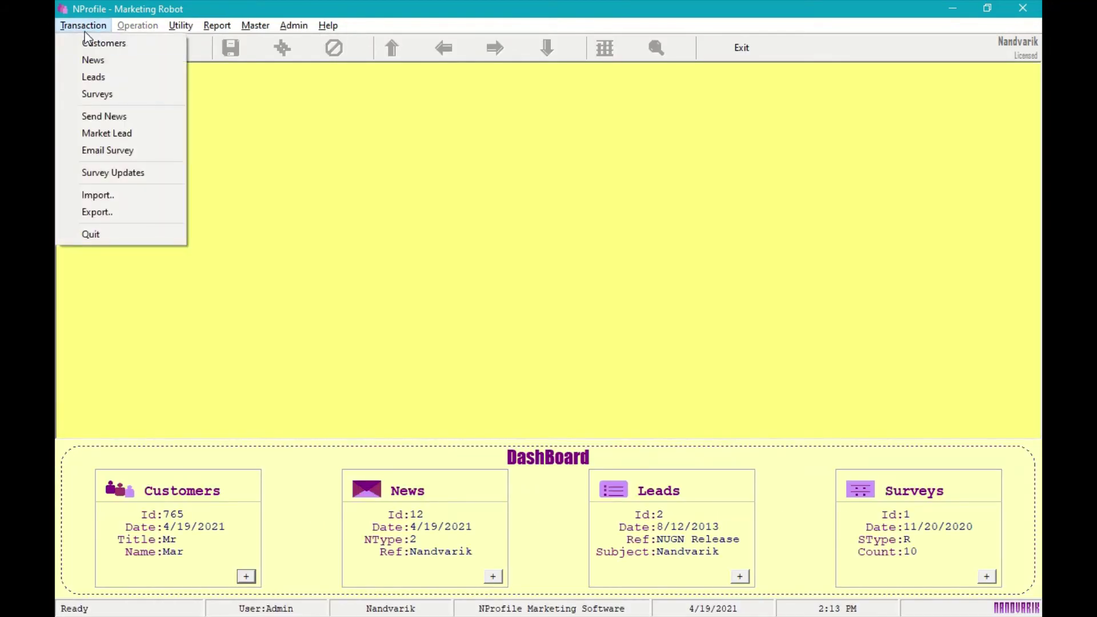
{"action": "left_click", "coordinate": [103, 95]}
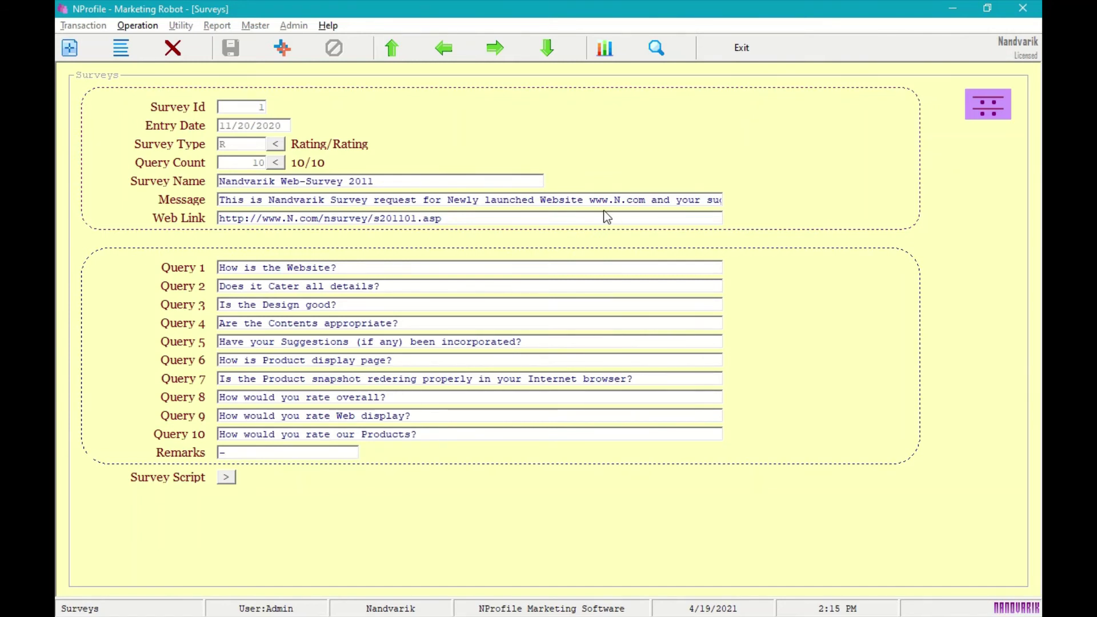
{"action": "left_click", "coordinate": [712, 44]}
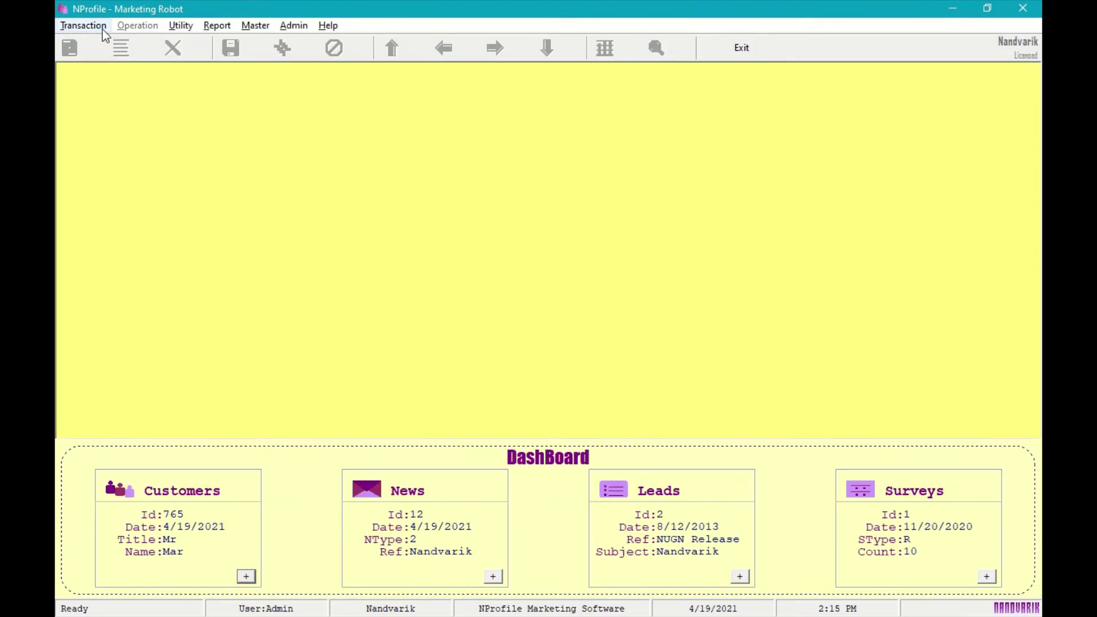
- Open the Send News form and edit the current record to use the Nandvarik Price-Commission Rev news item
{"action": "left_click", "coordinate": [101, 29]}
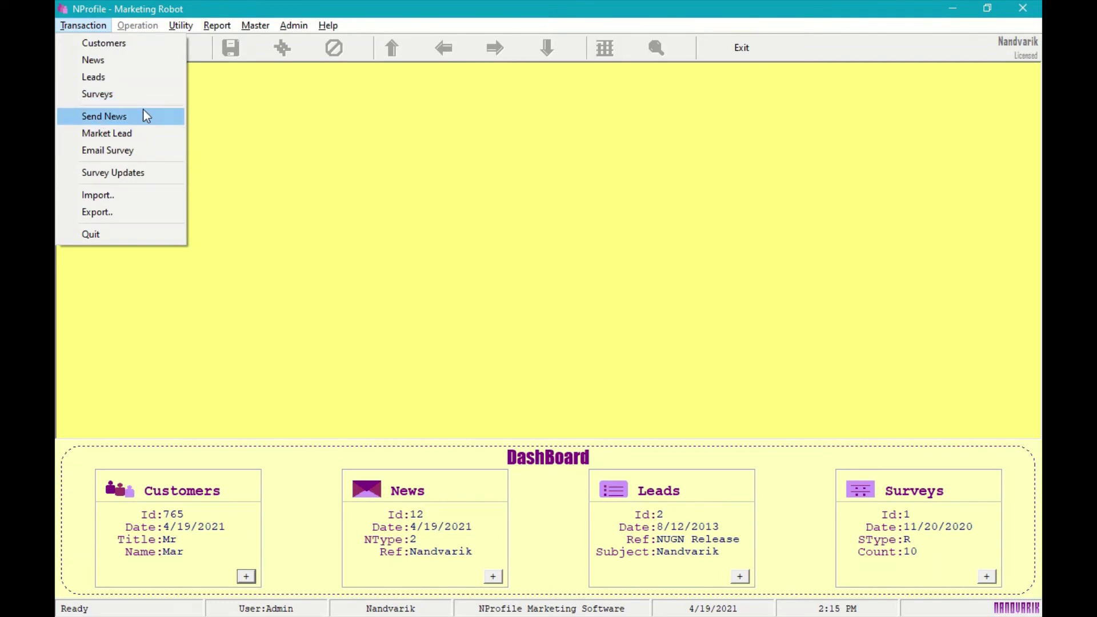
{"action": "left_click", "coordinate": [148, 123]}
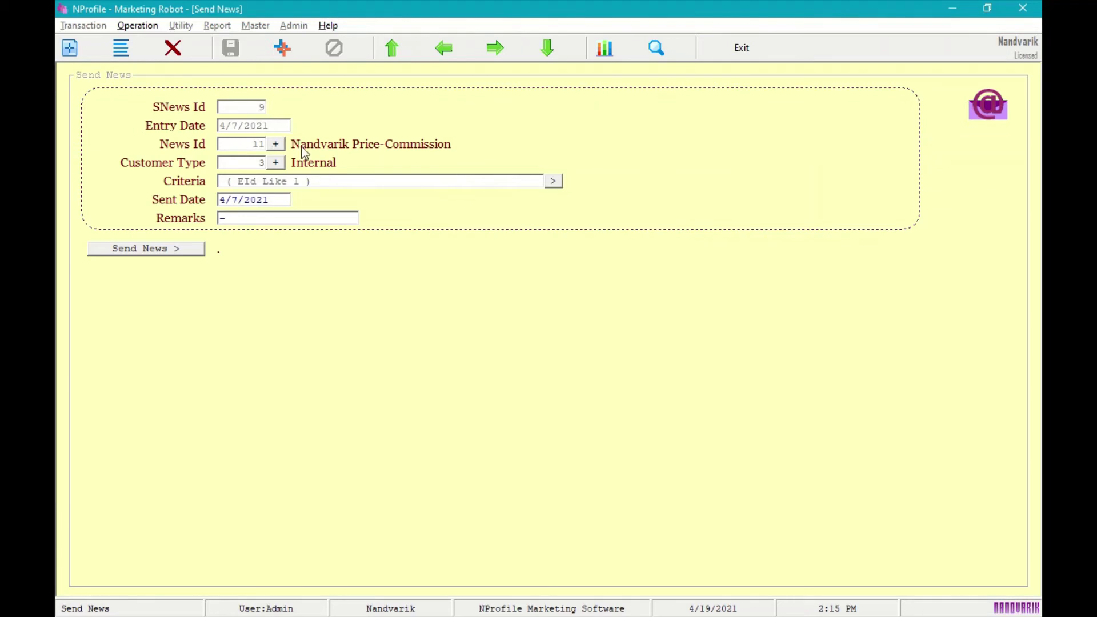
{"action": "left_click", "coordinate": [121, 48]}
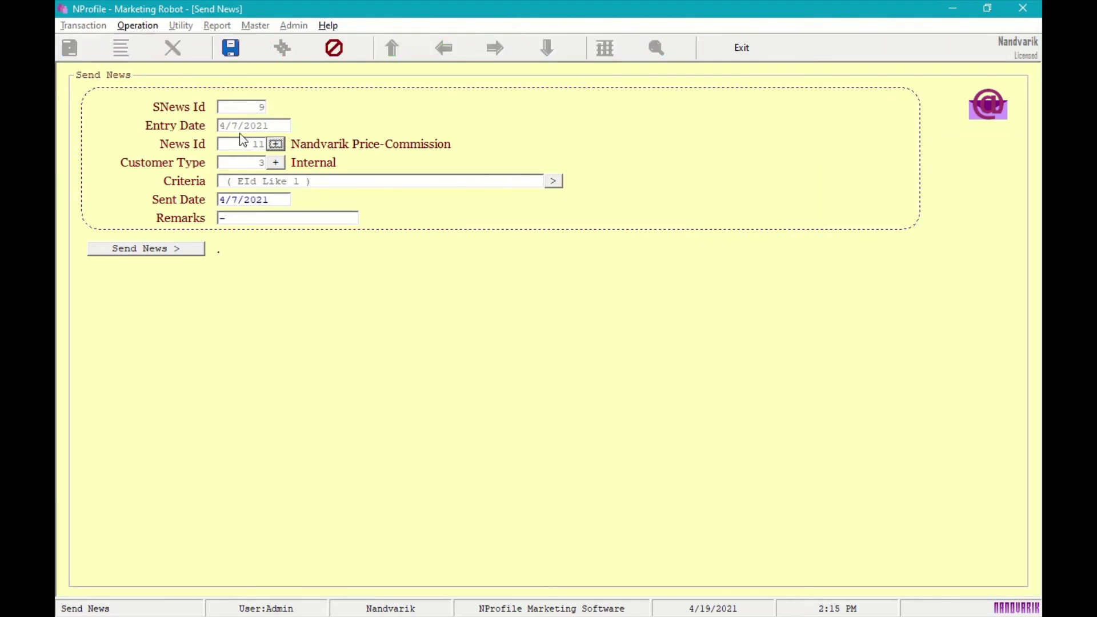
{"action": "left_click", "coordinate": [276, 145]}
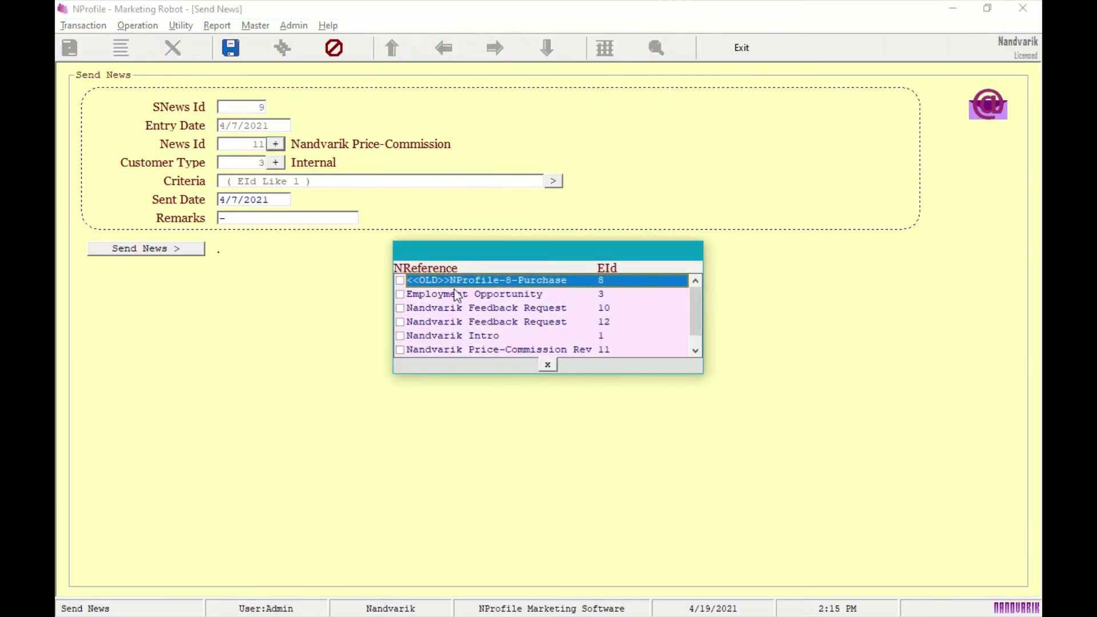
{"action": "left_click", "coordinate": [403, 350]}
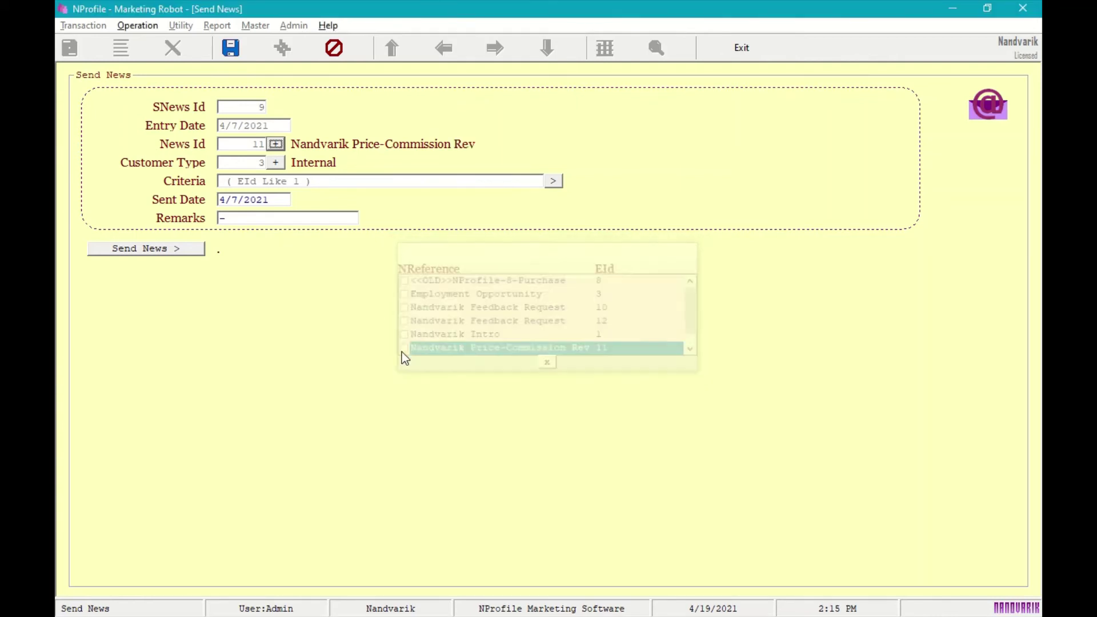
- Review the available customer types and the recipient selection criteria of the Send News record without choosing new ones
{"action": "left_click", "coordinate": [284, 163]}
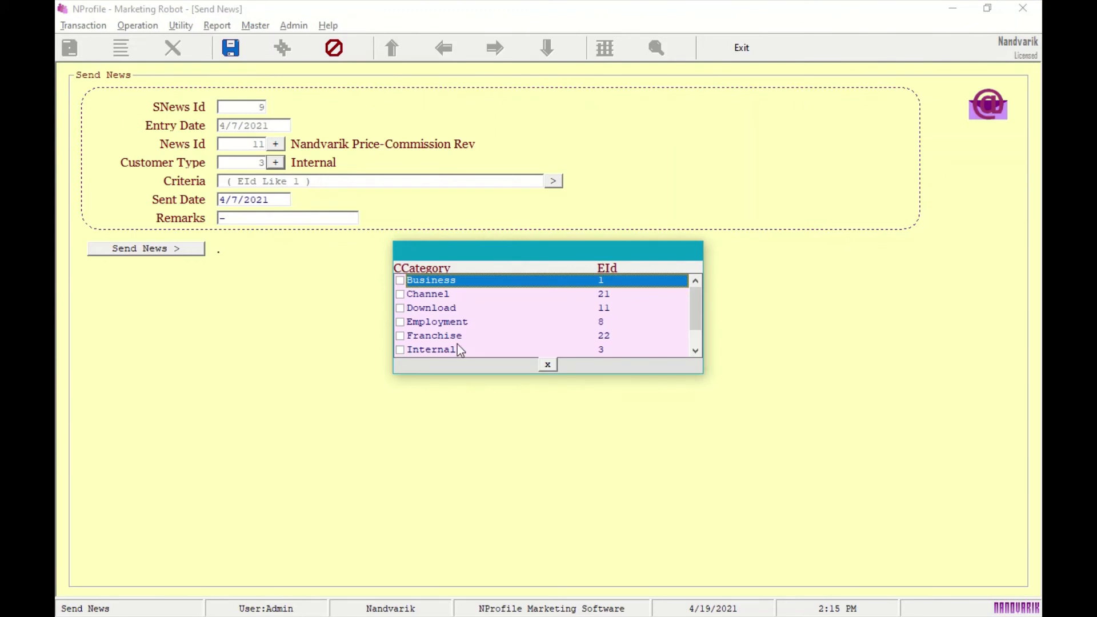
{"action": "left_click", "coordinate": [549, 365]}
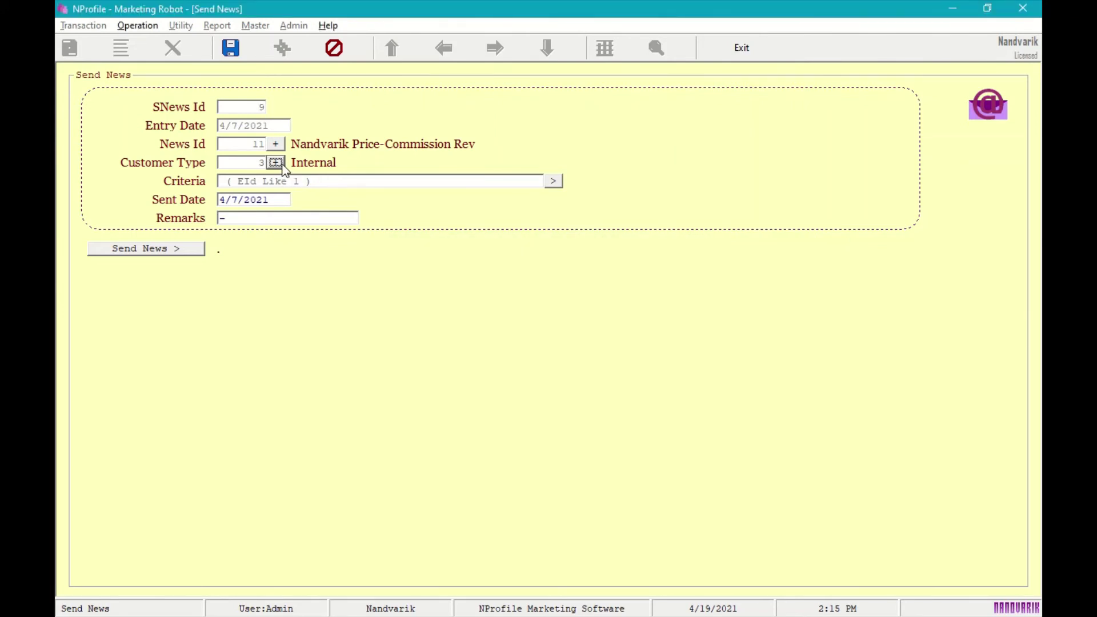
{"action": "left_click", "coordinate": [554, 181]}
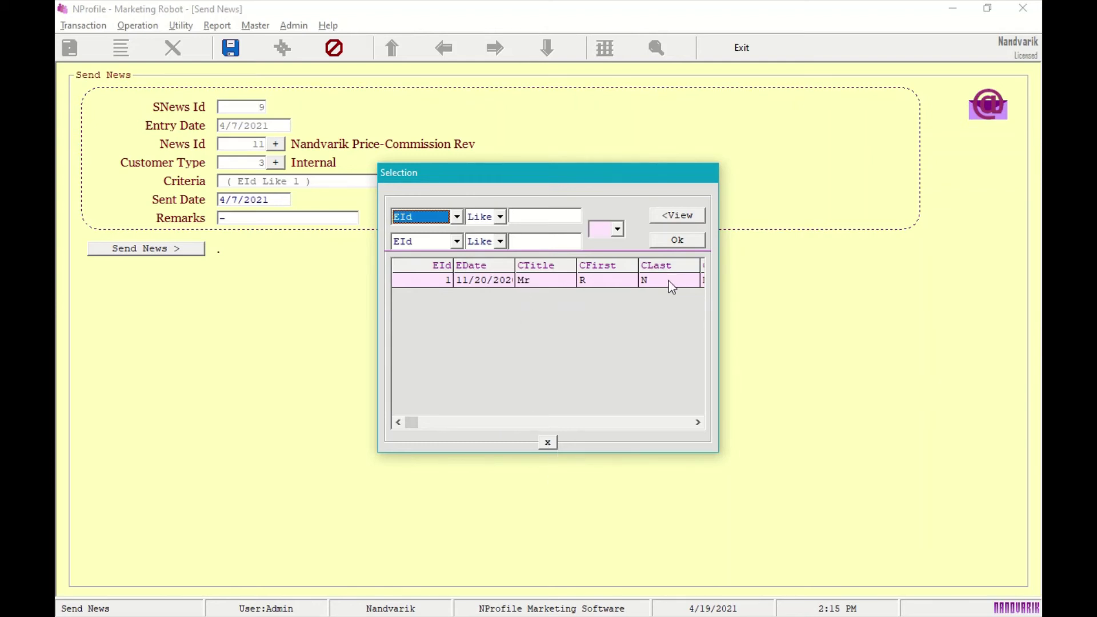
{"action": "left_click", "coordinate": [698, 422]}
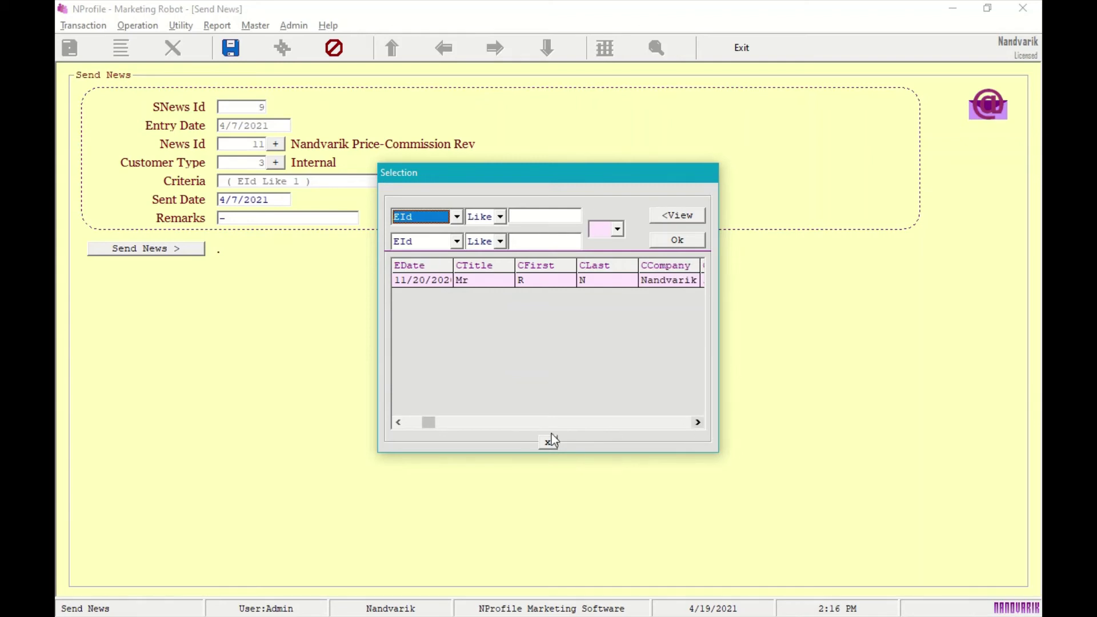
{"action": "left_click", "coordinate": [399, 422]}
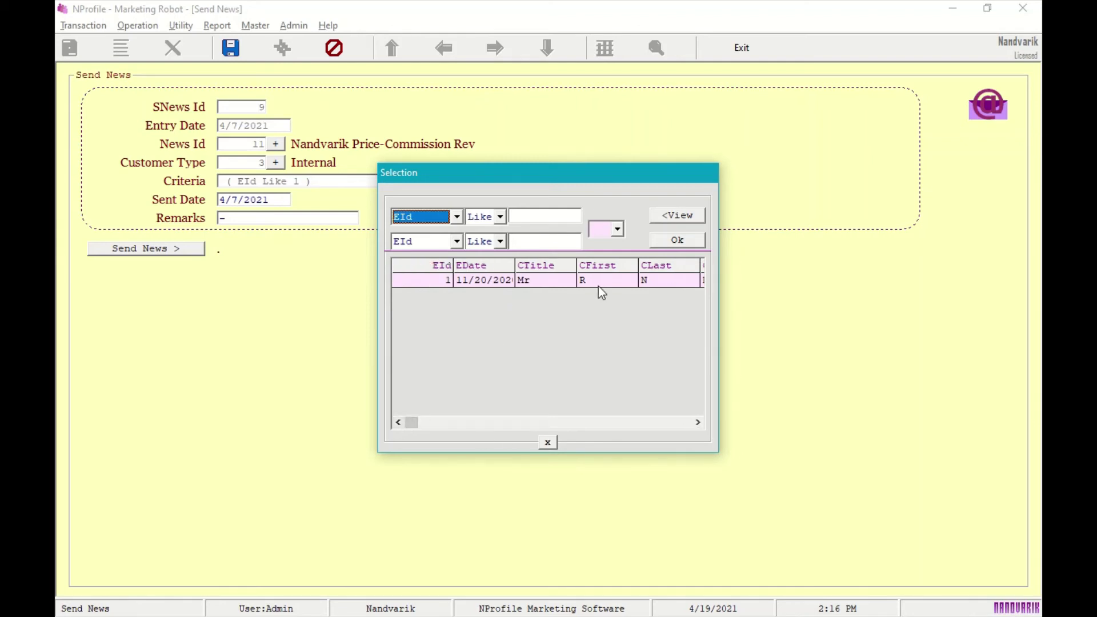
{"action": "left_click", "coordinate": [547, 443]}
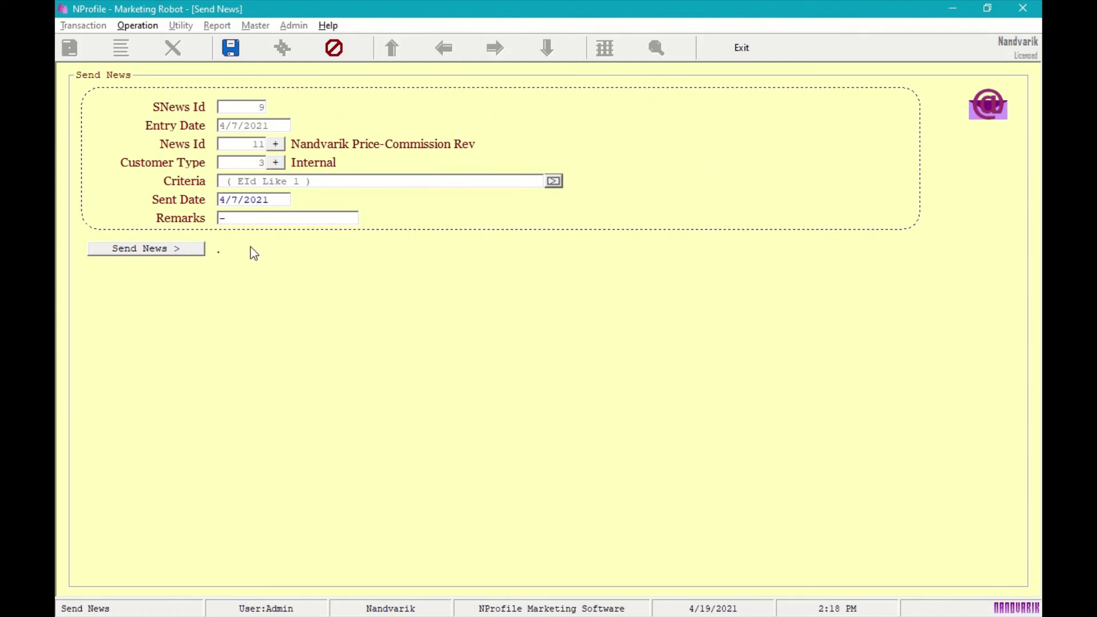
- Discard the edits to the Send News record and close the form
{"action": "left_click", "coordinate": [329, 54]}
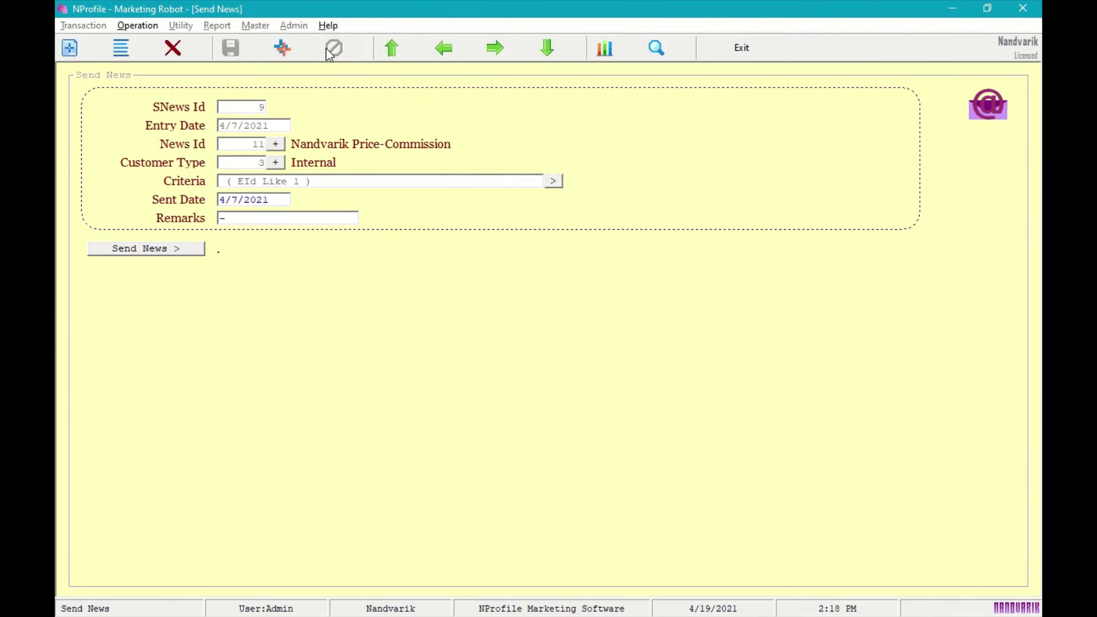
{"action": "left_click", "coordinate": [741, 50]}
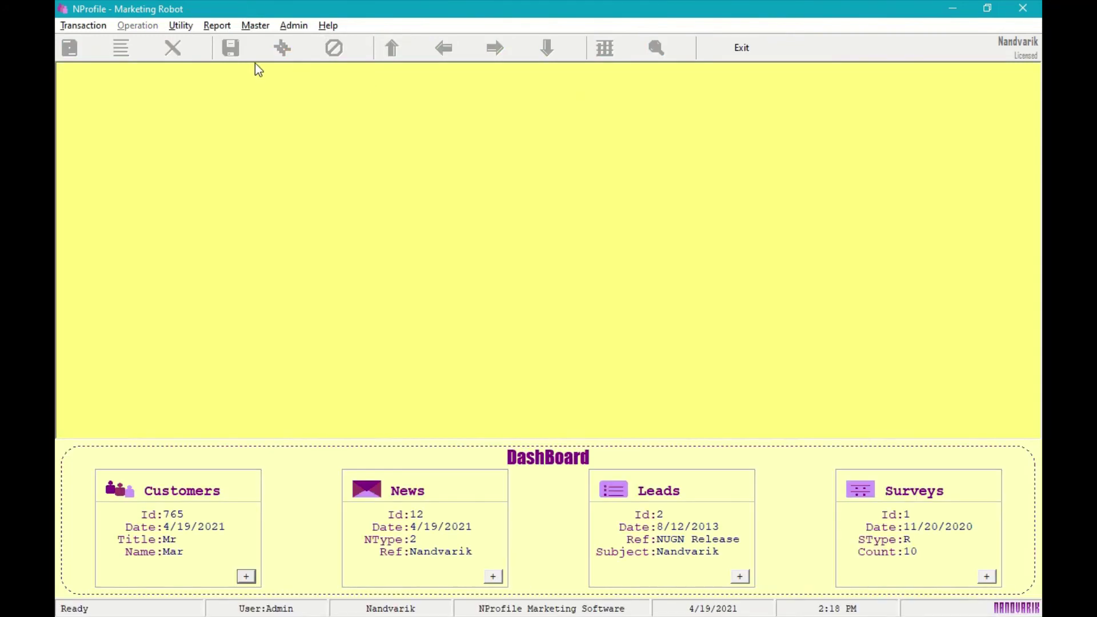
- View the current records in the Market Lead and Email Survey forms, closing each form after review
{"action": "left_click", "coordinate": [83, 26]}
{"action": "left_click", "coordinate": [123, 136]}
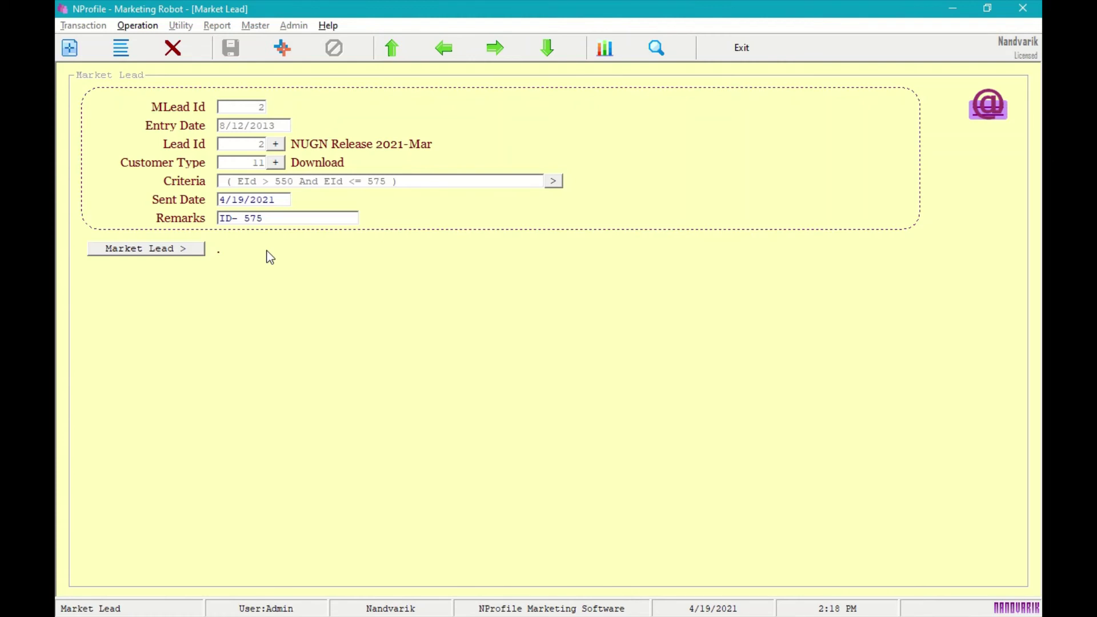
{"action": "left_click", "coordinate": [741, 48]}
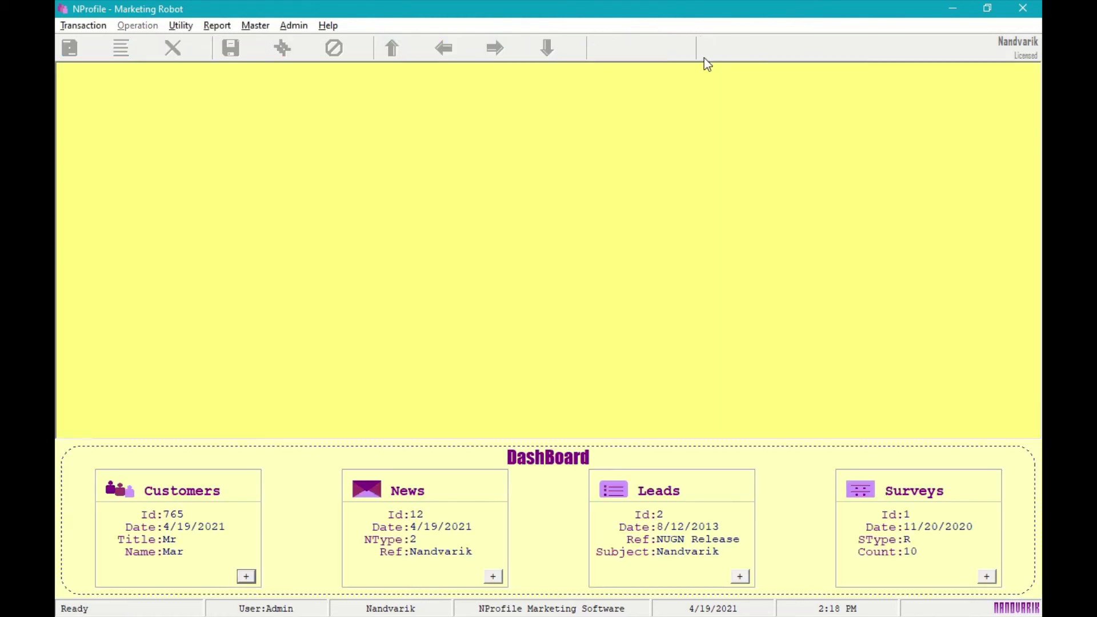
{"action": "left_click", "coordinate": [102, 28]}
{"action": "left_click", "coordinate": [118, 152]}
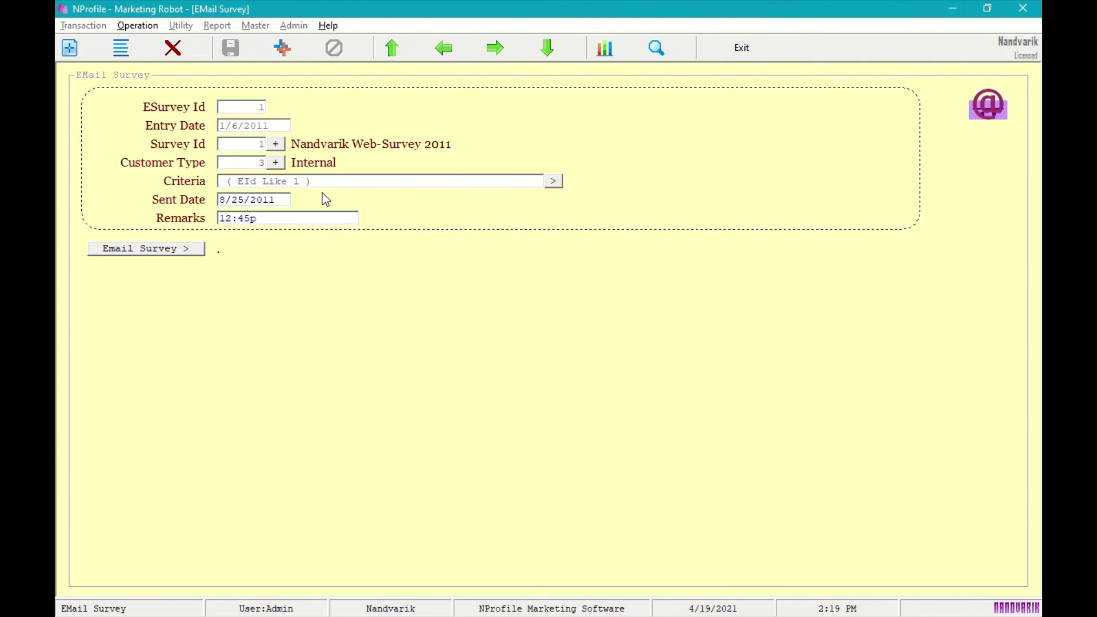
{"action": "left_click", "coordinate": [740, 57]}
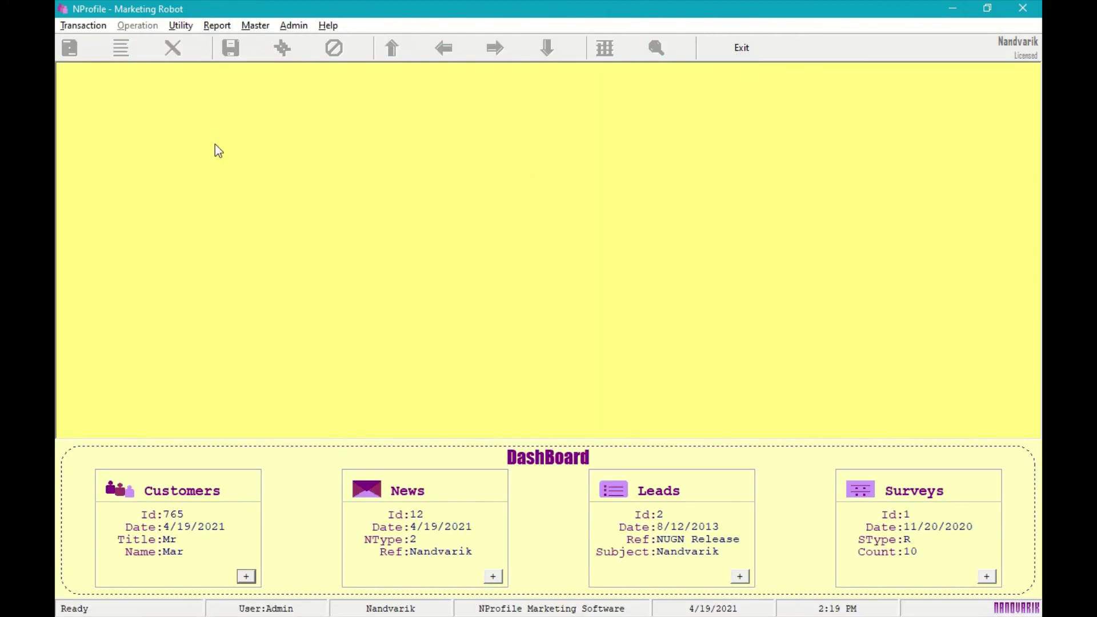
- Open the Survey Updates form, review the current record's ten answers, and close the form
{"action": "left_click", "coordinate": [82, 26]}
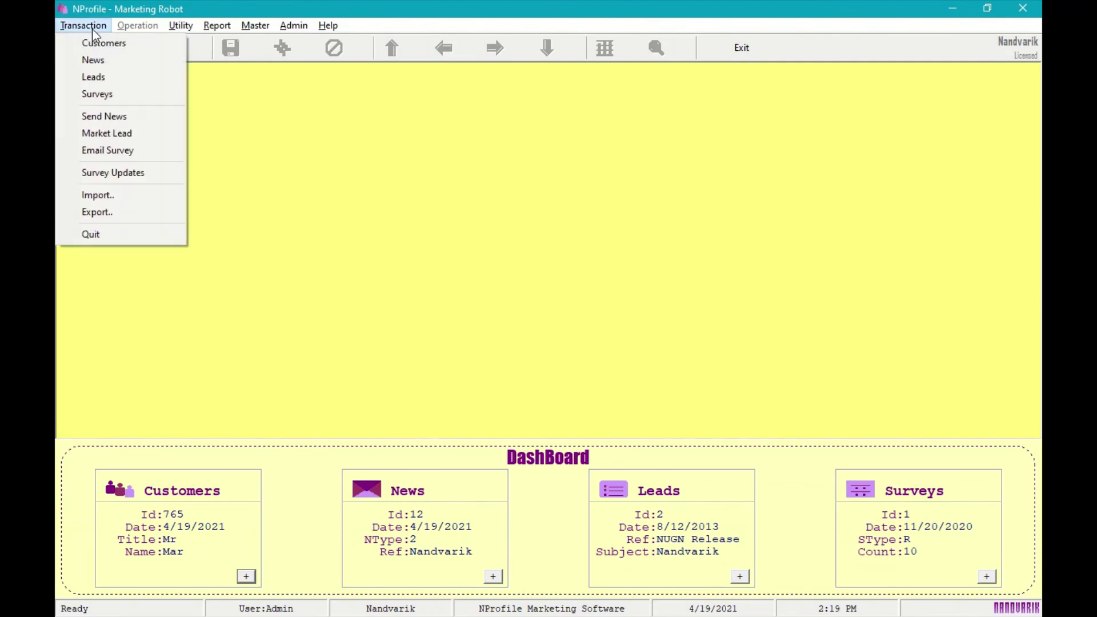
{"action": "left_click", "coordinate": [114, 173]}
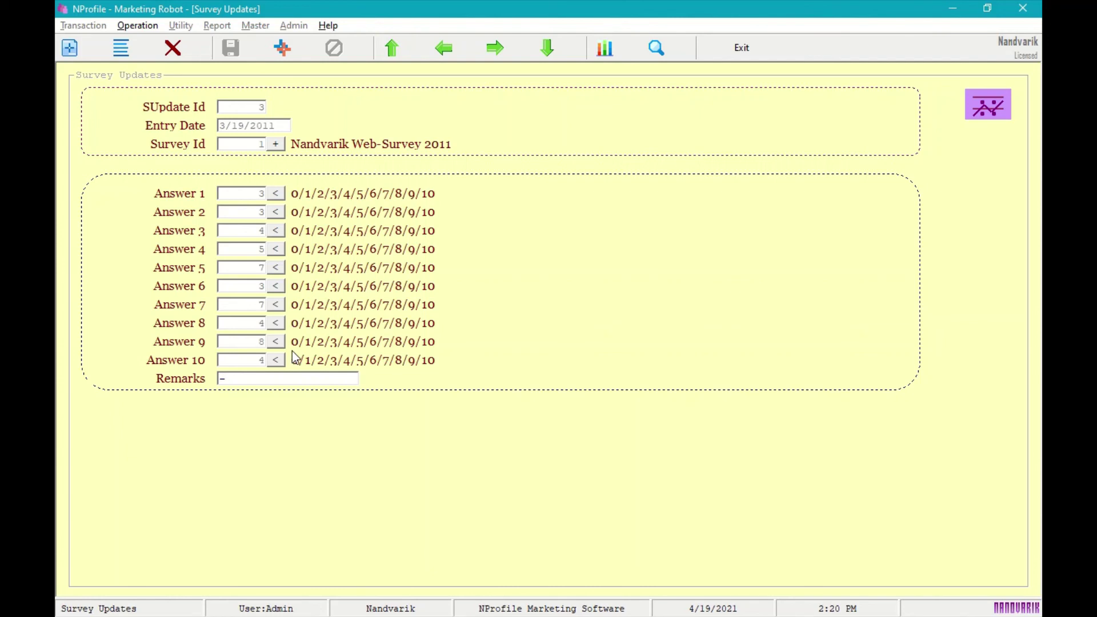
{"action": "left_click", "coordinate": [744, 53]}
- View the Address List report for the Franchise customer type and close it
{"action": "left_click", "coordinate": [84, 26]}
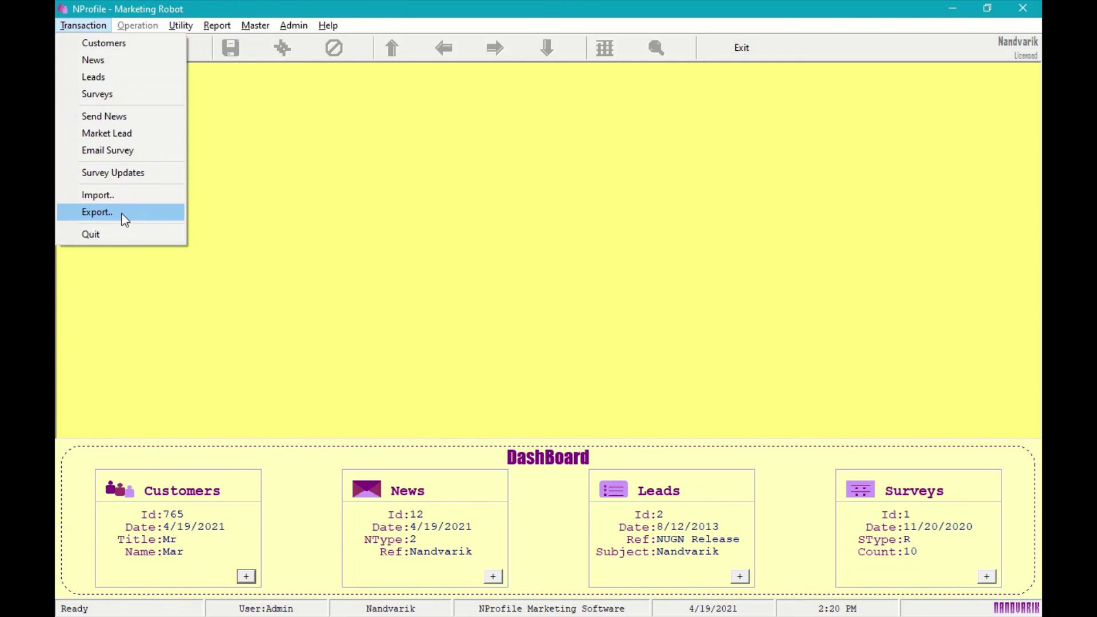
{"action": "mouse_move", "coordinate": [181, 25]}
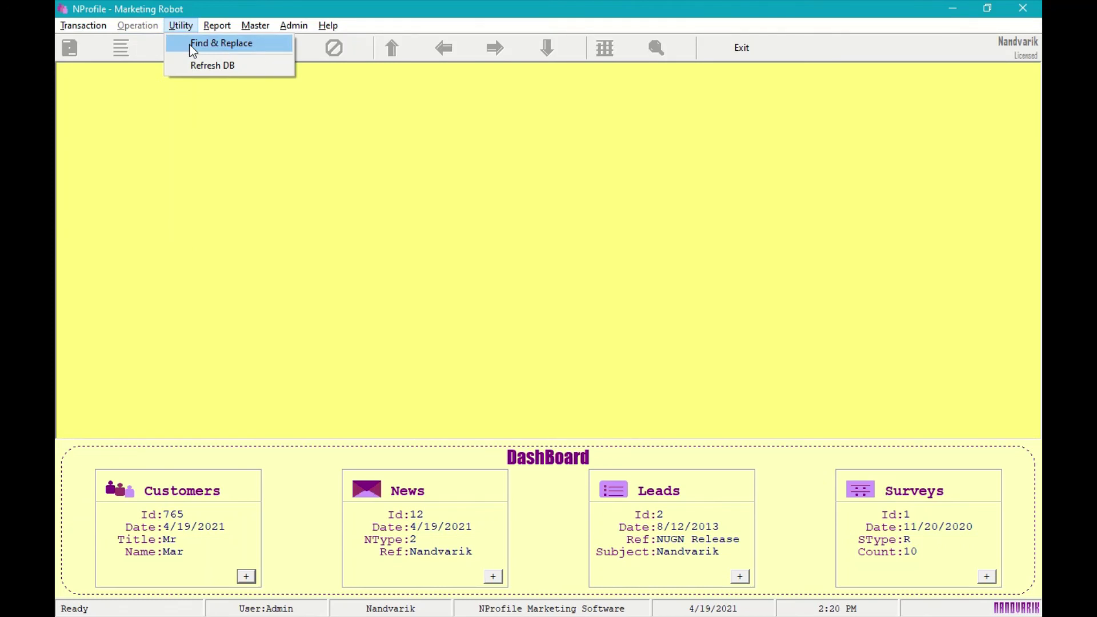
{"action": "mouse_move", "coordinate": [222, 26]}
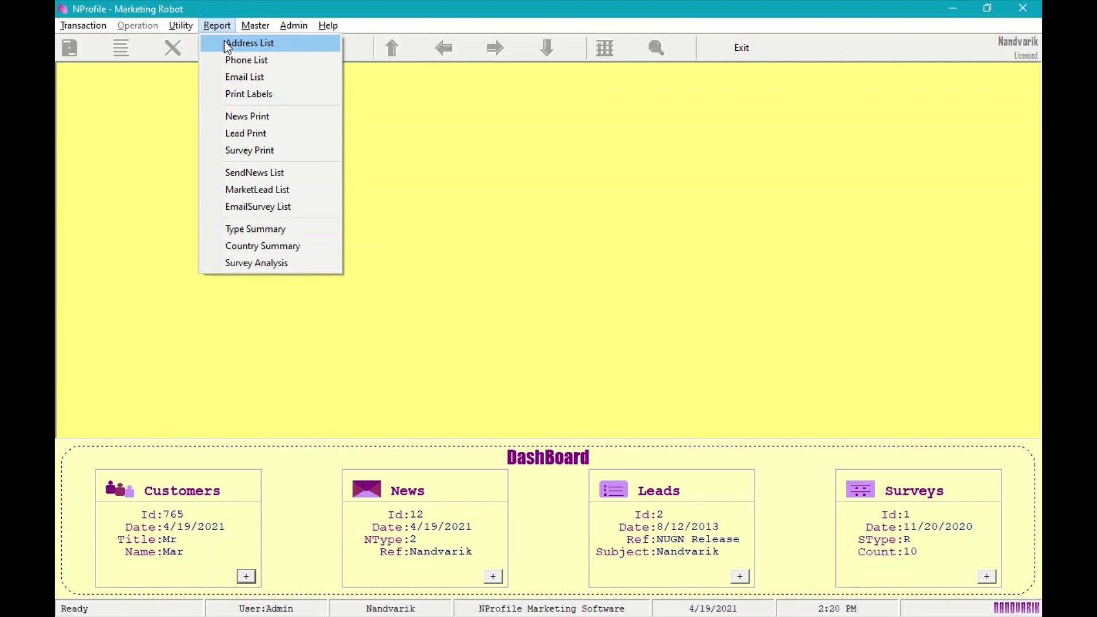
{"action": "left_click", "coordinate": [225, 44]}
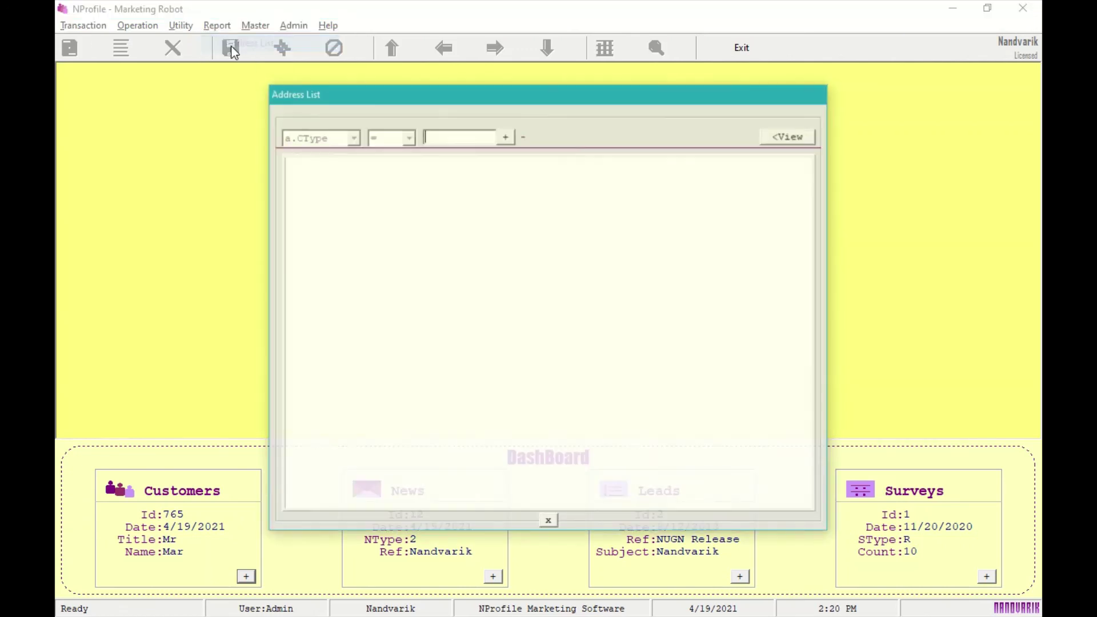
{"action": "left_click", "coordinate": [505, 136]}
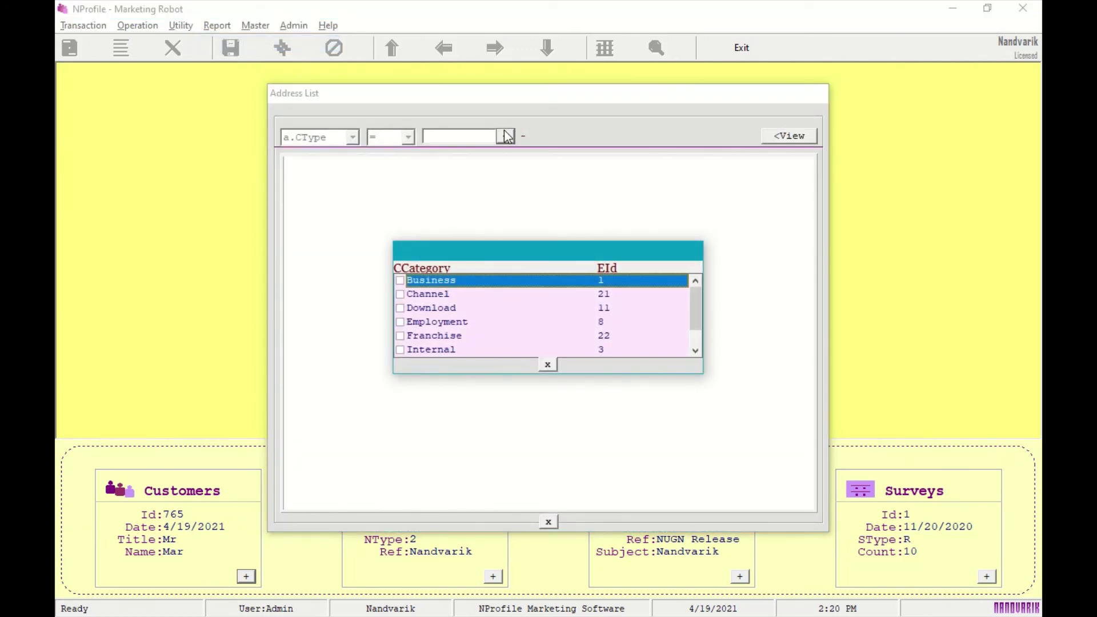
{"action": "left_click", "coordinate": [403, 339]}
{"action": "left_click", "coordinate": [780, 136]}
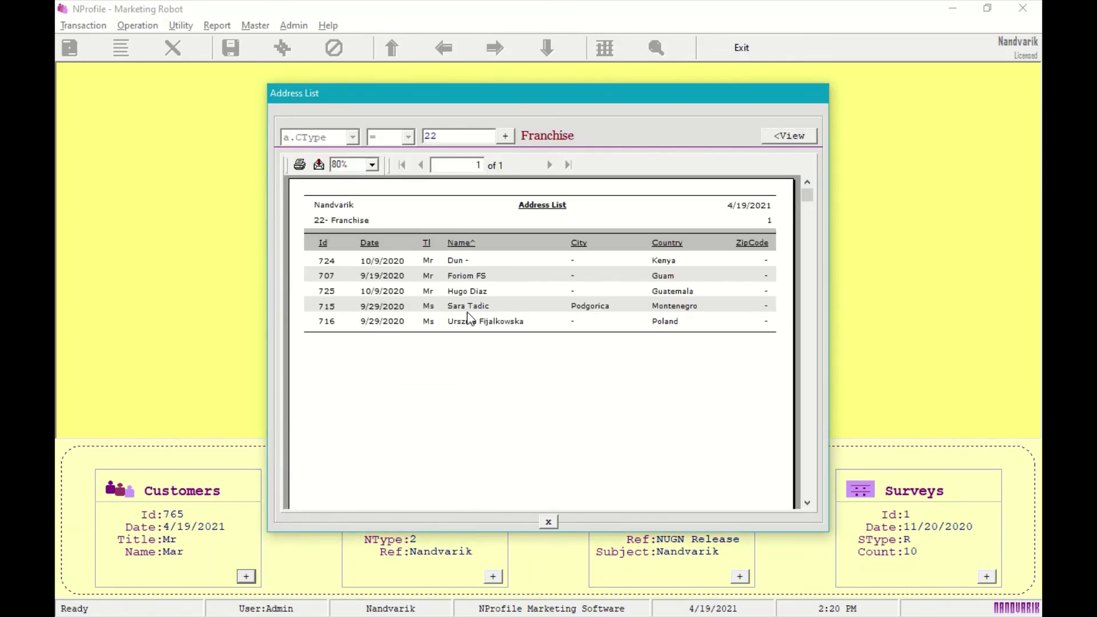
{"action": "left_click", "coordinate": [552, 522]}
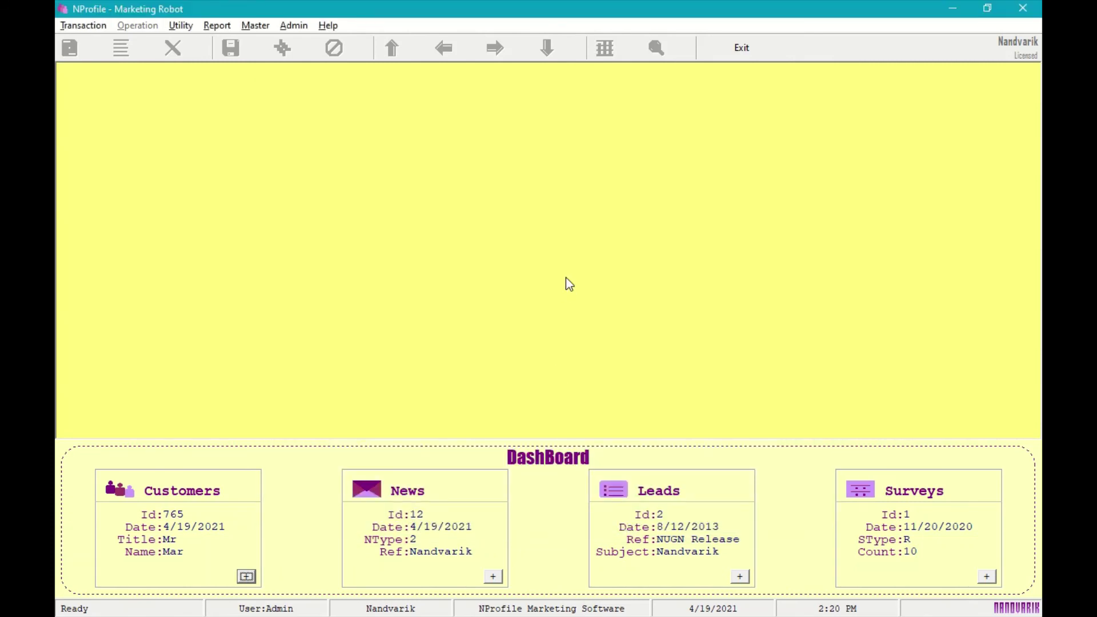
- Open the Print Labels report, look over its customer type choices, and close it without selecting one
{"action": "left_click", "coordinate": [217, 27]}
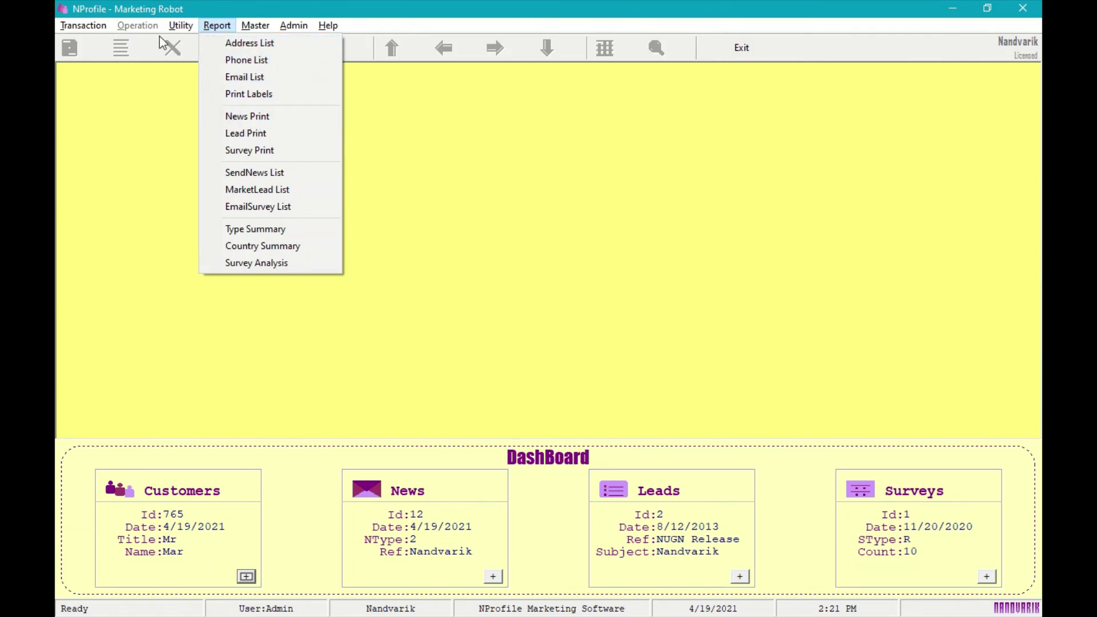
{"action": "left_click", "coordinate": [248, 93]}
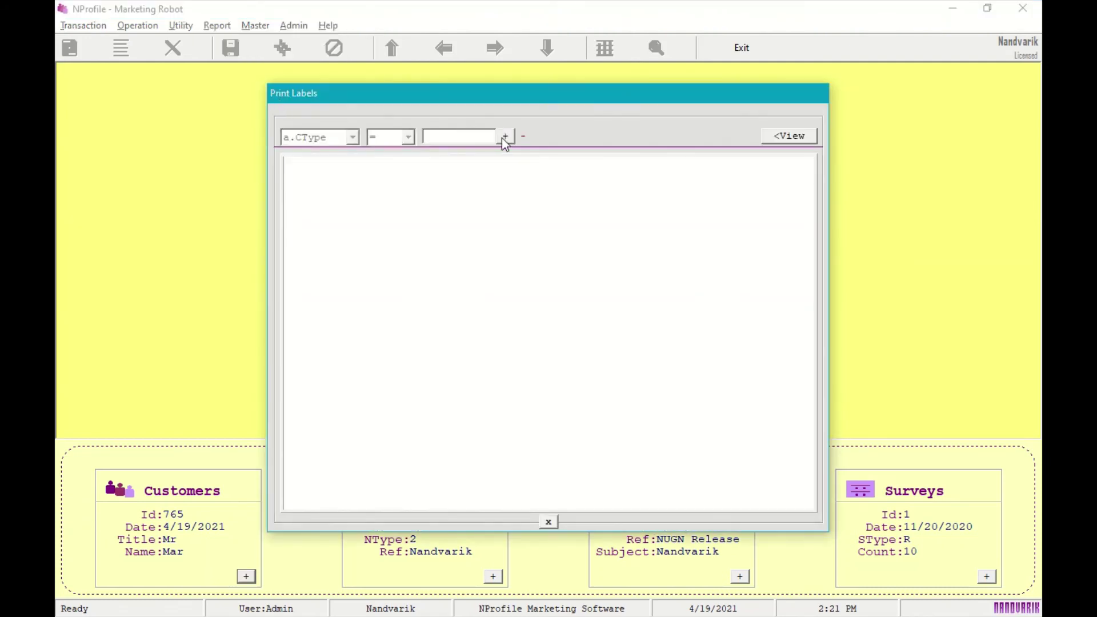
{"action": "left_click", "coordinate": [503, 139]}
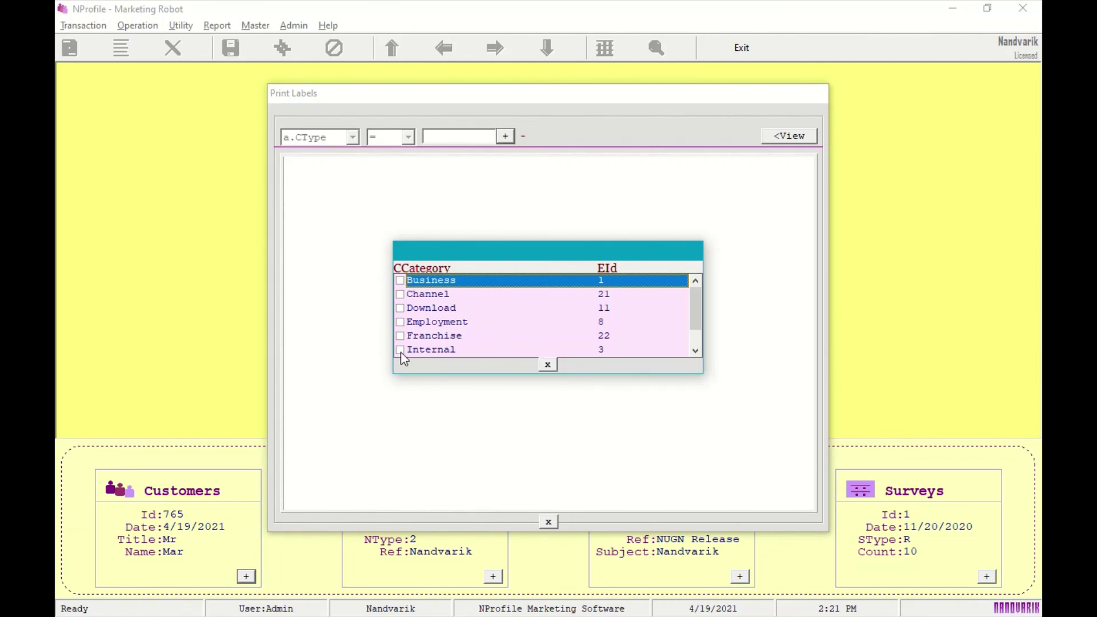
{"action": "left_click", "coordinate": [546, 364]}
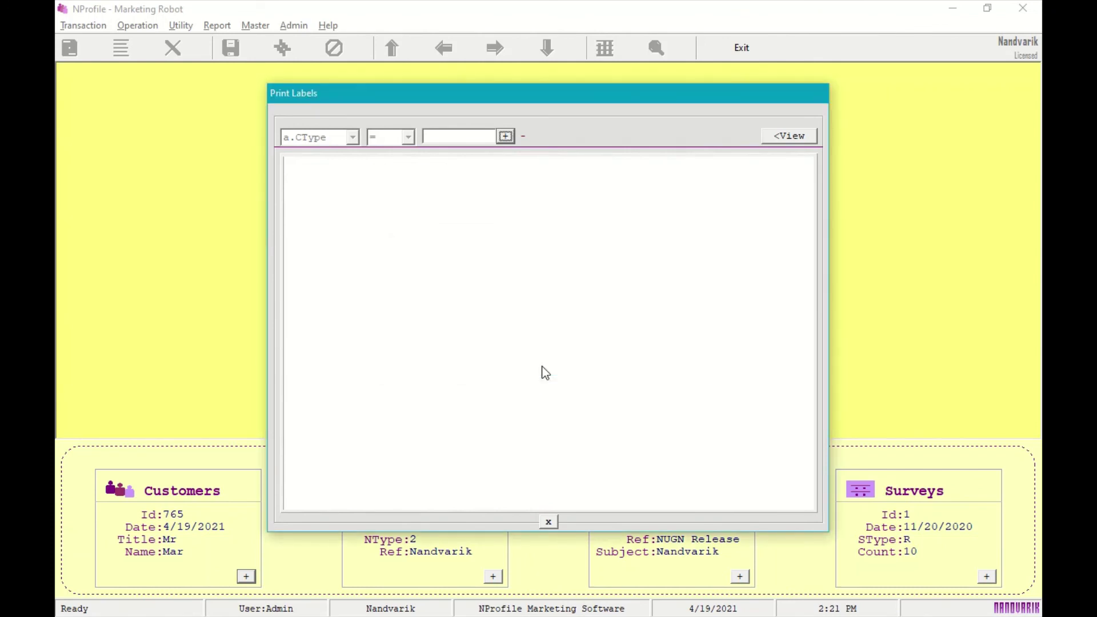
{"action": "left_click", "coordinate": [547, 523]}
- View the Country Summary report for the Franchise customer type and close the report
{"action": "left_click", "coordinate": [280, 27]}
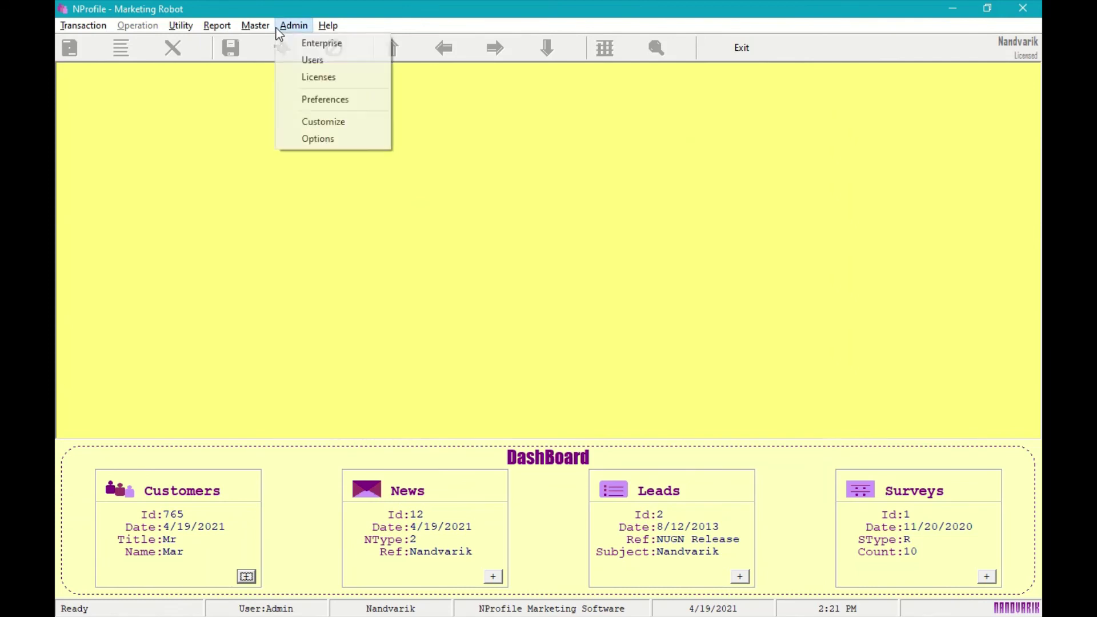
{"action": "mouse_move", "coordinate": [220, 35]}
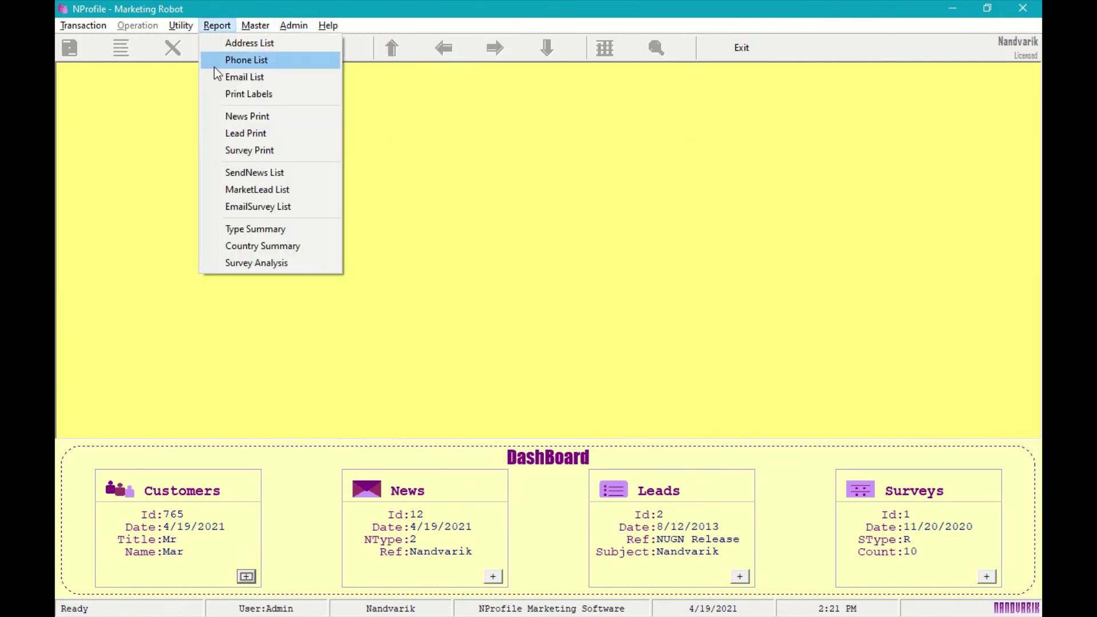
{"action": "left_click", "coordinate": [266, 243]}
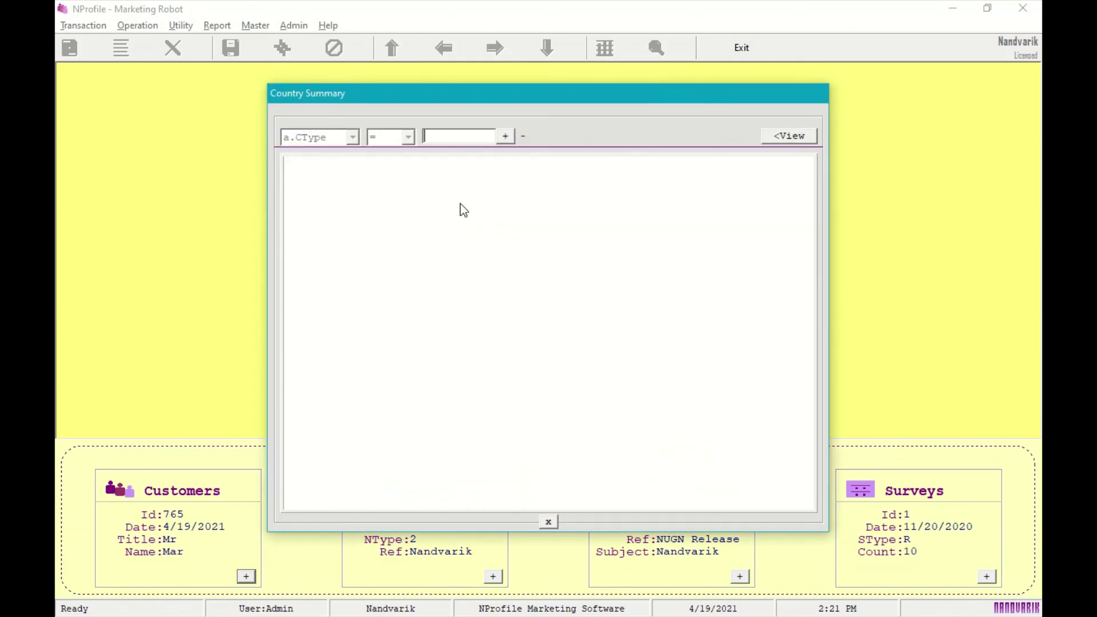
{"action": "left_click", "coordinate": [505, 136]}
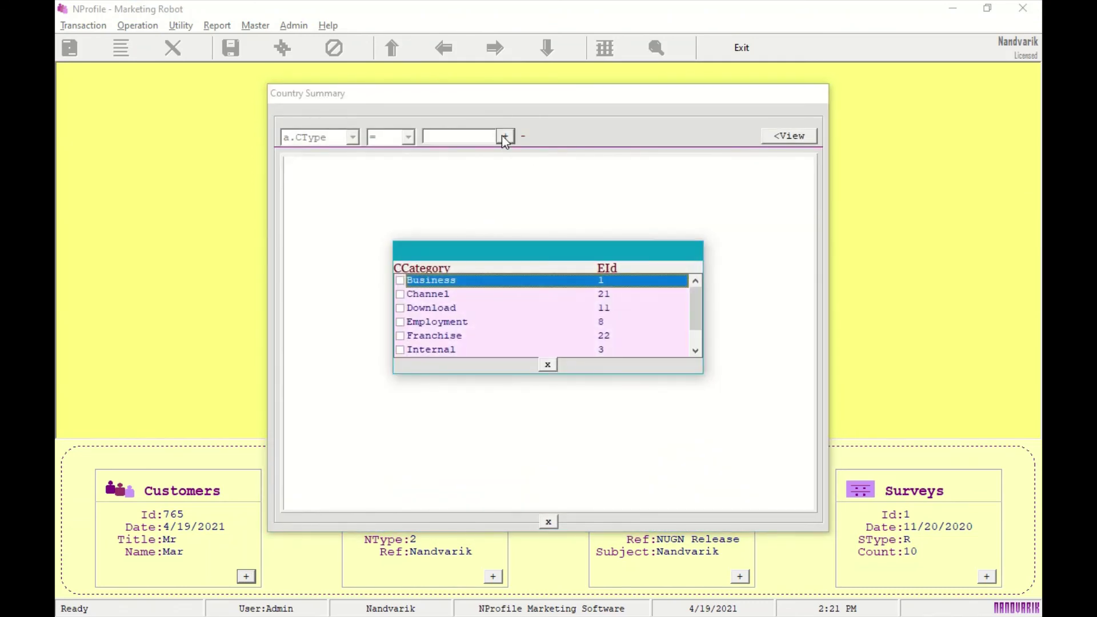
{"action": "double_click", "coordinate": [406, 336]}
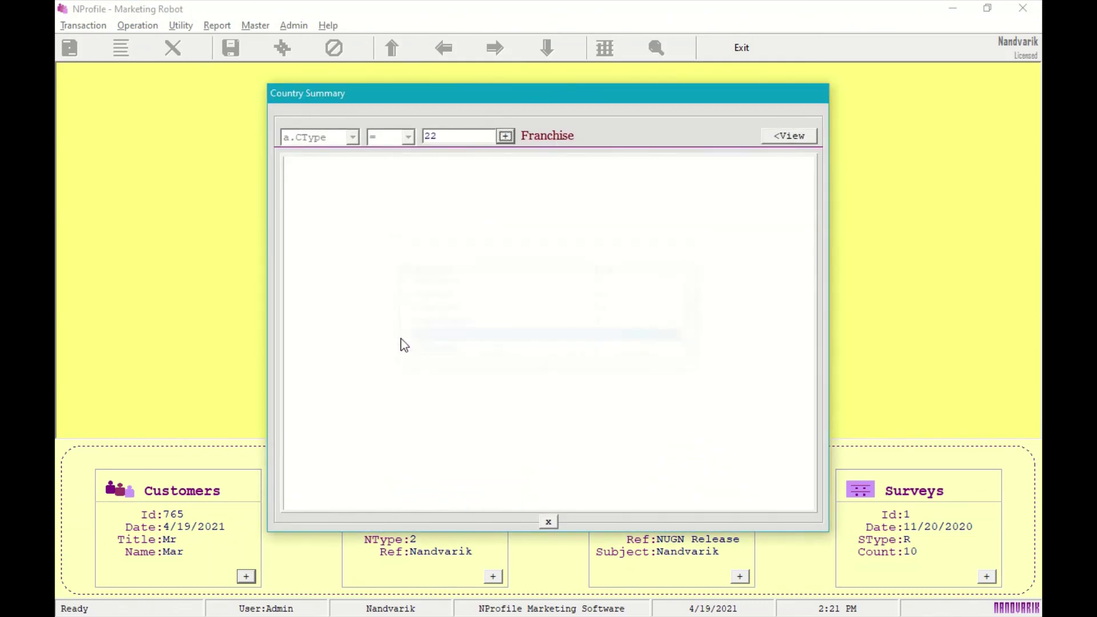
{"action": "left_click", "coordinate": [776, 136]}
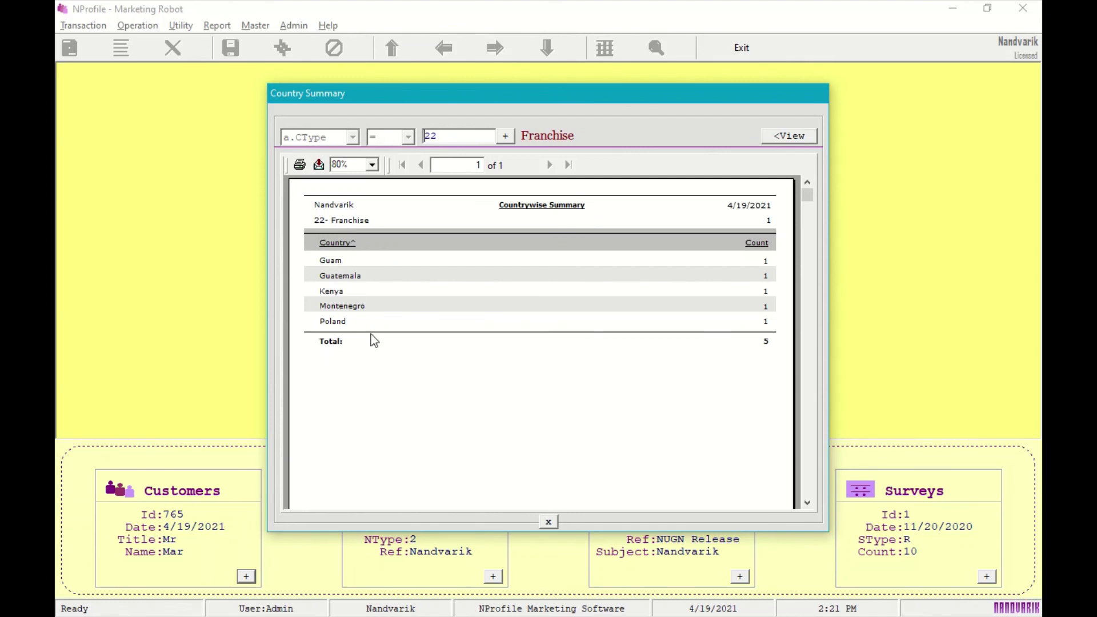
{"action": "left_click", "coordinate": [554, 525]}
{"action": "left_click", "coordinate": [224, 27]}
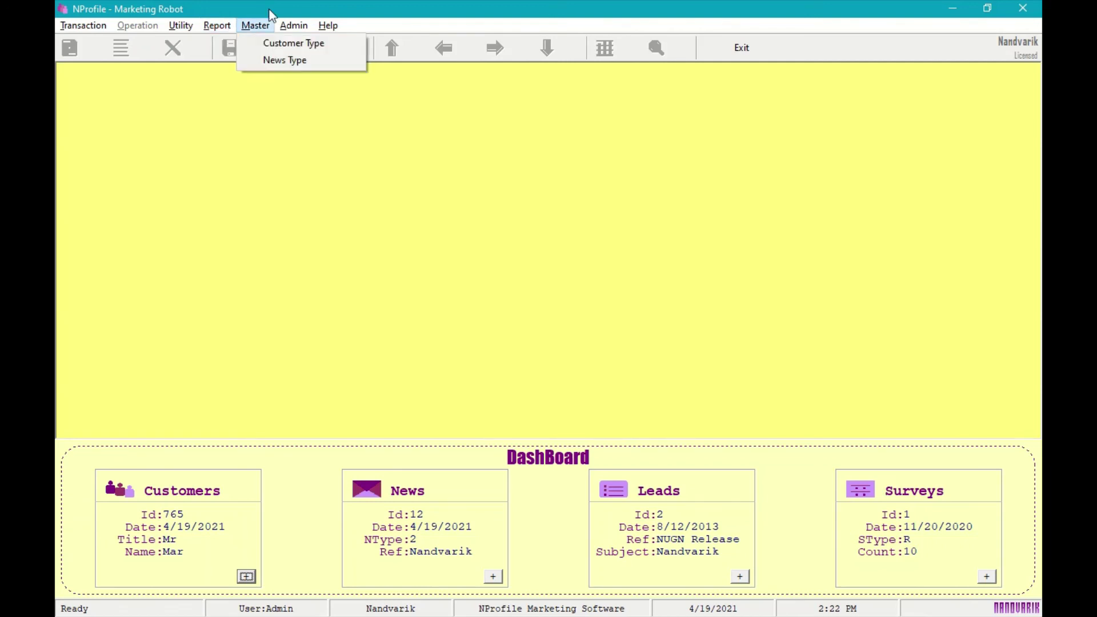
{"action": "mouse_move", "coordinate": [327, 25]}
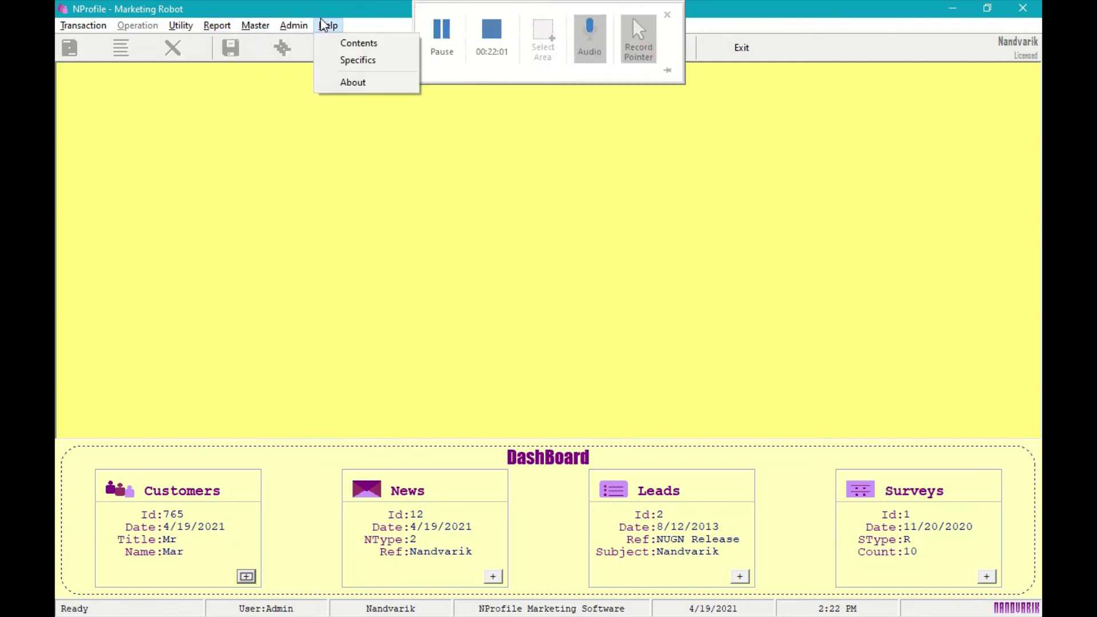
{"action": "left_click", "coordinate": [358, 262]}
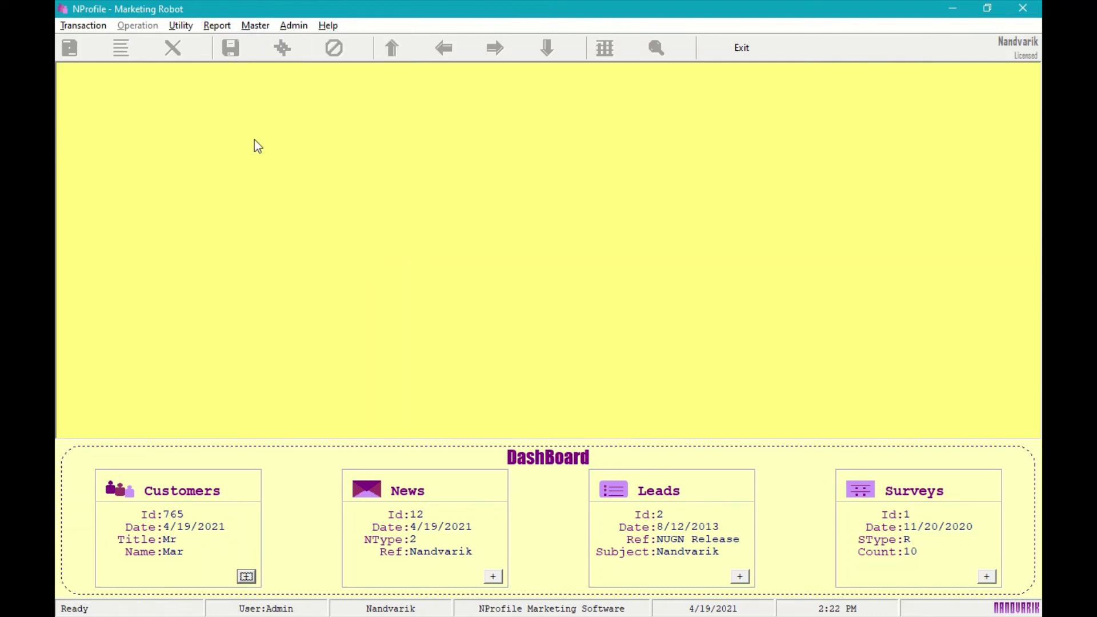
{"action": "left_click", "coordinate": [95, 31]}
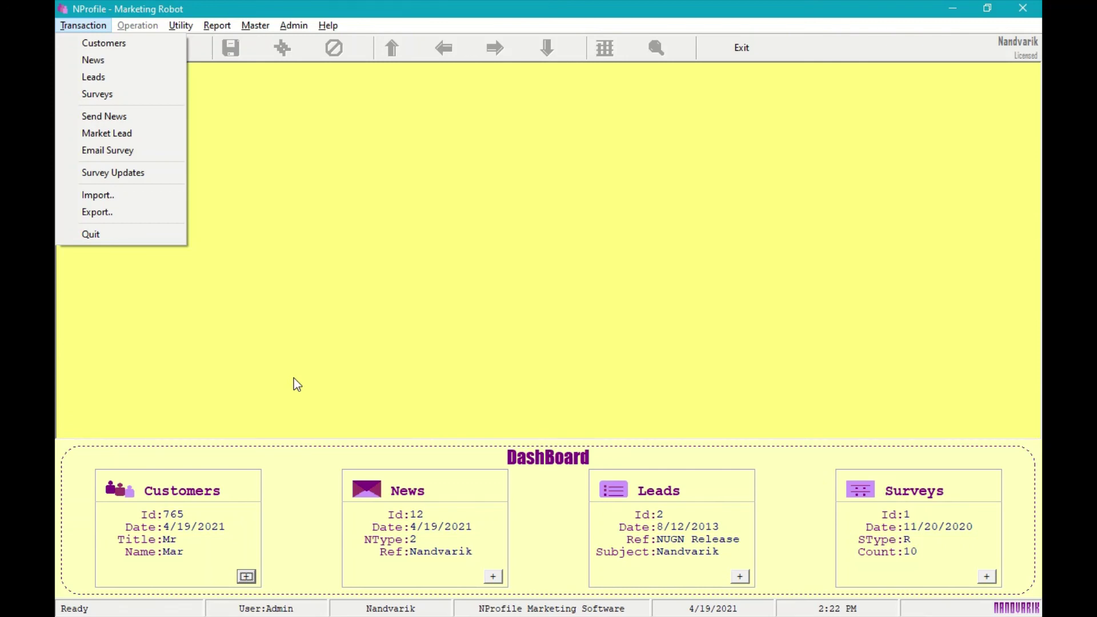
{"action": "left_click", "coordinate": [500, 254]}
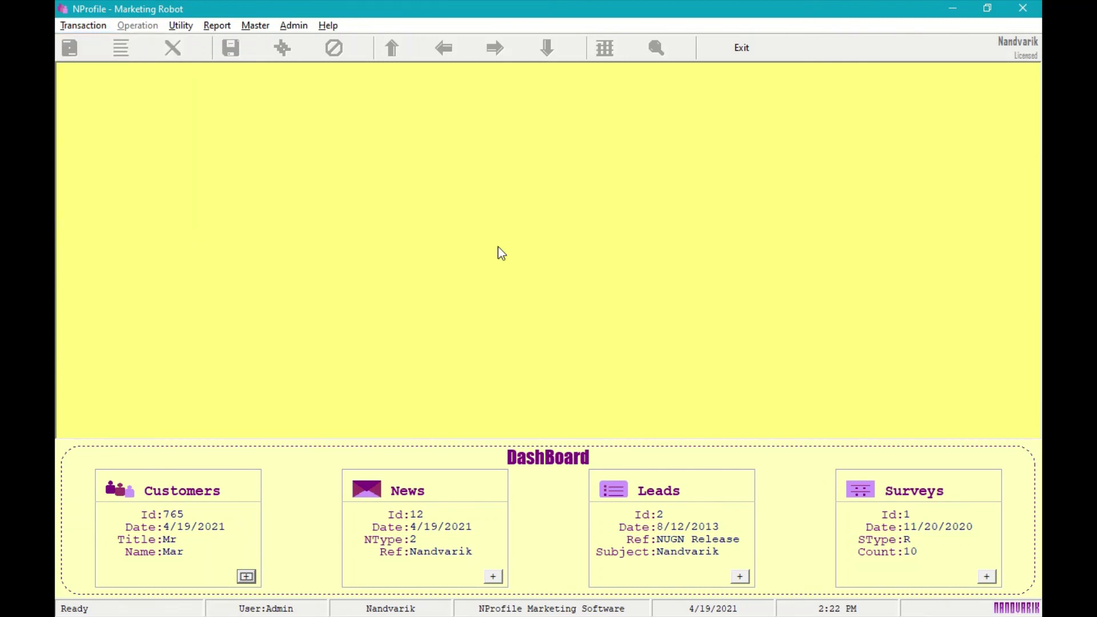